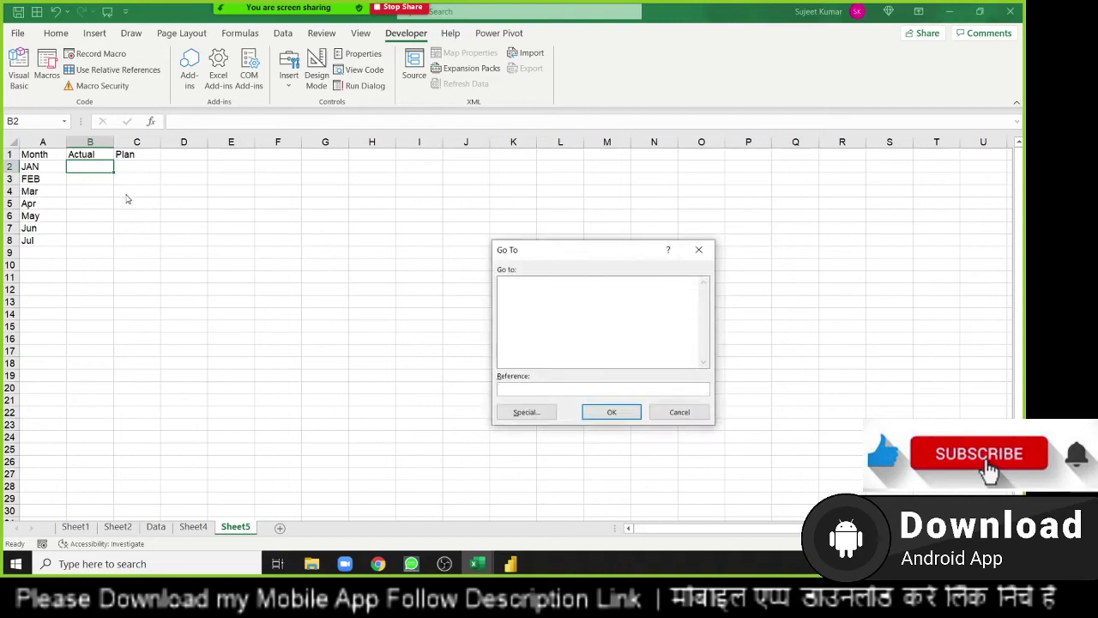
- Enter the Actual values 85, 36, 52, 45, 65, 85, 78 for JAN–Jul
key(Escape)
text(85)
key(Return)
text(36)
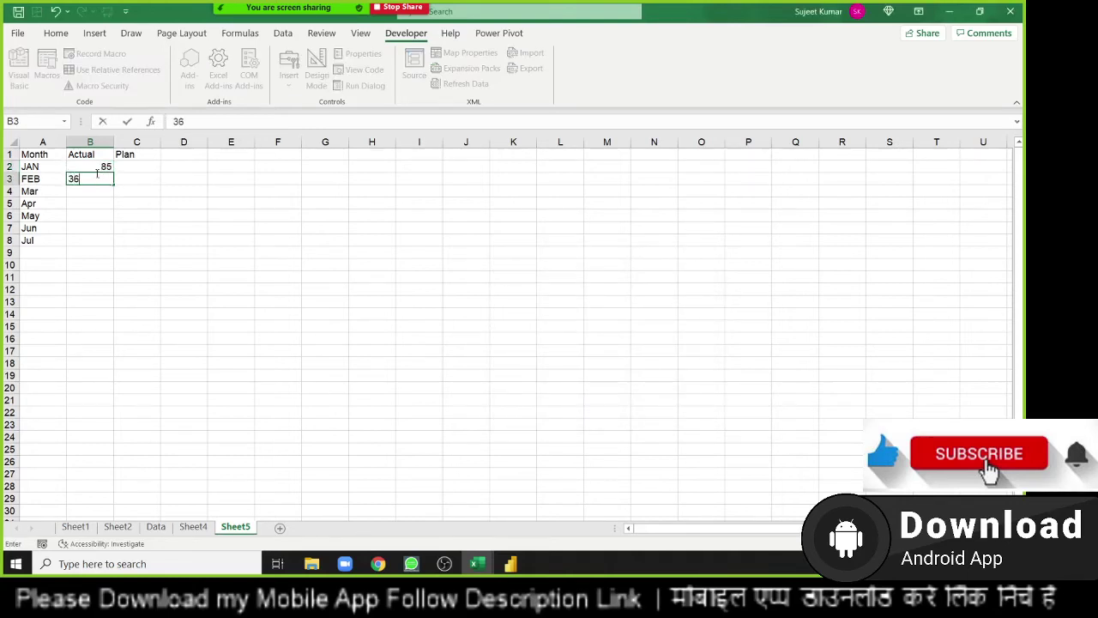
key(Return)
text(52)
key(Return)
text(413.7)
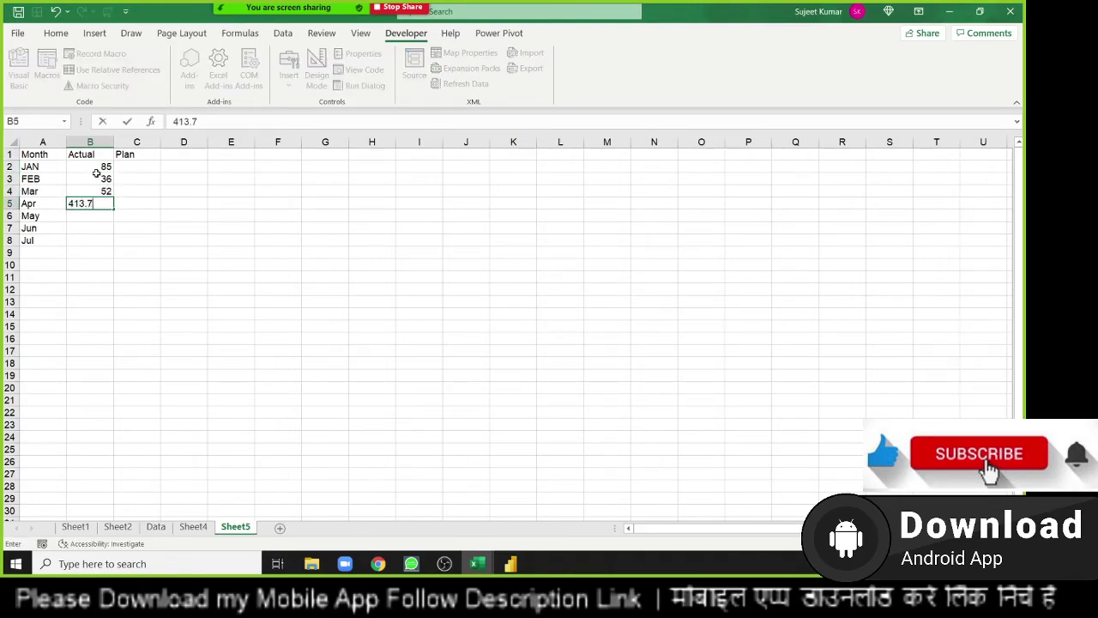
key(Escape)
text(45)
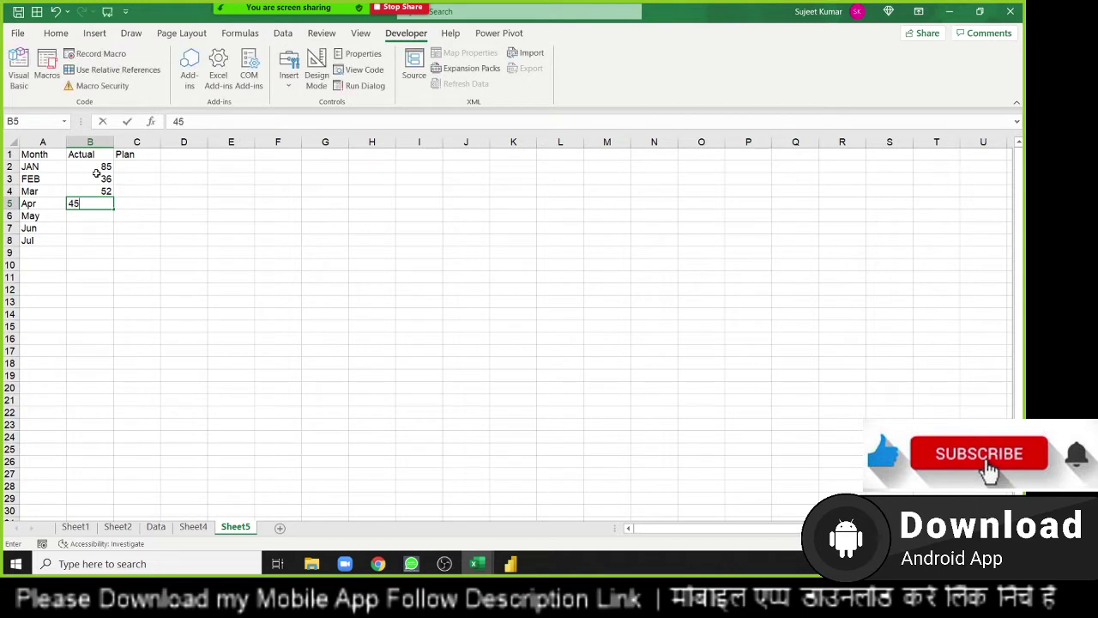
key(Return)
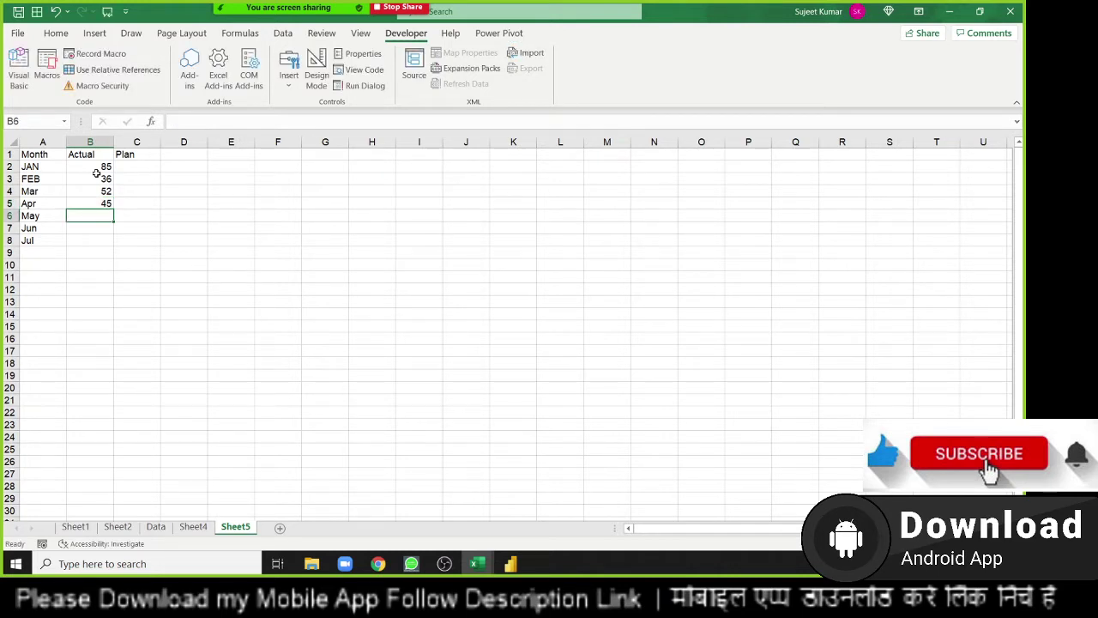
text(65)
key(Return)
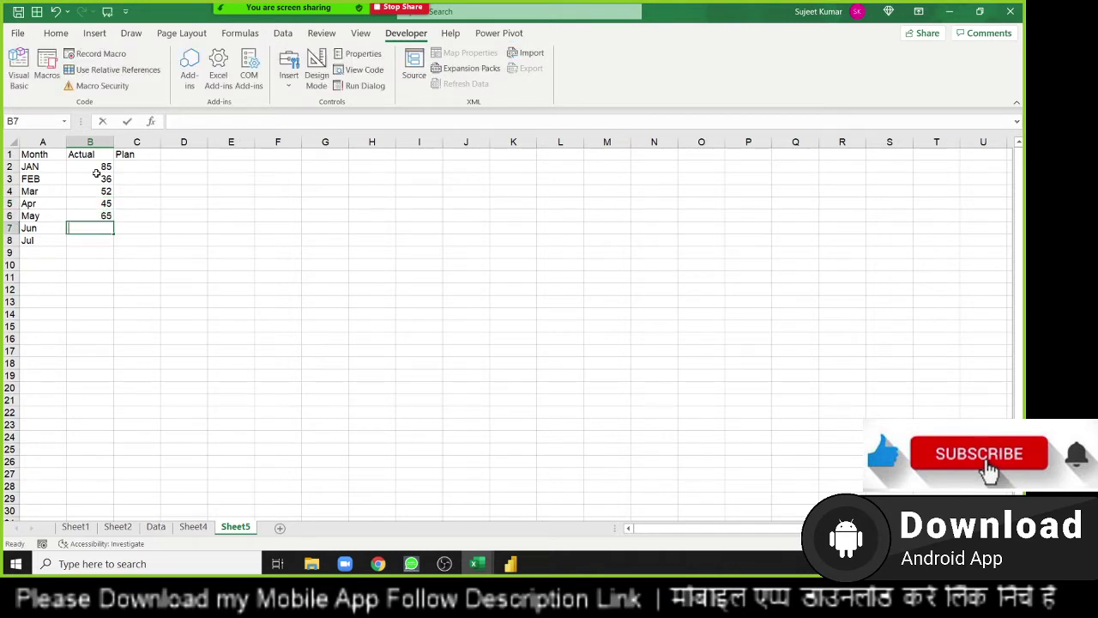
text(85)
key(Return)
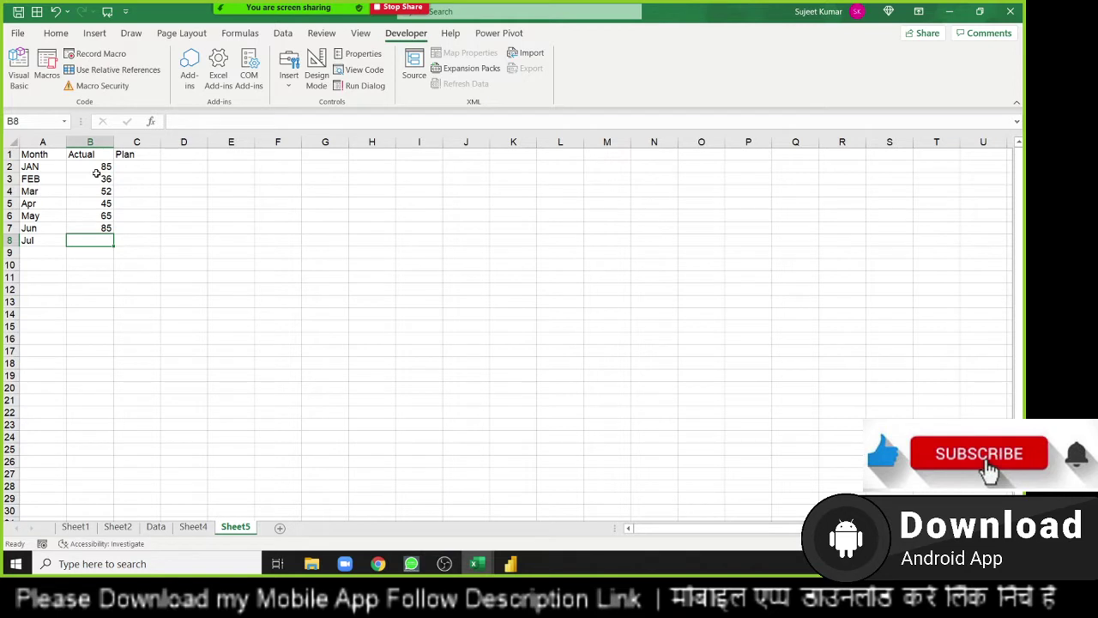
text(78)
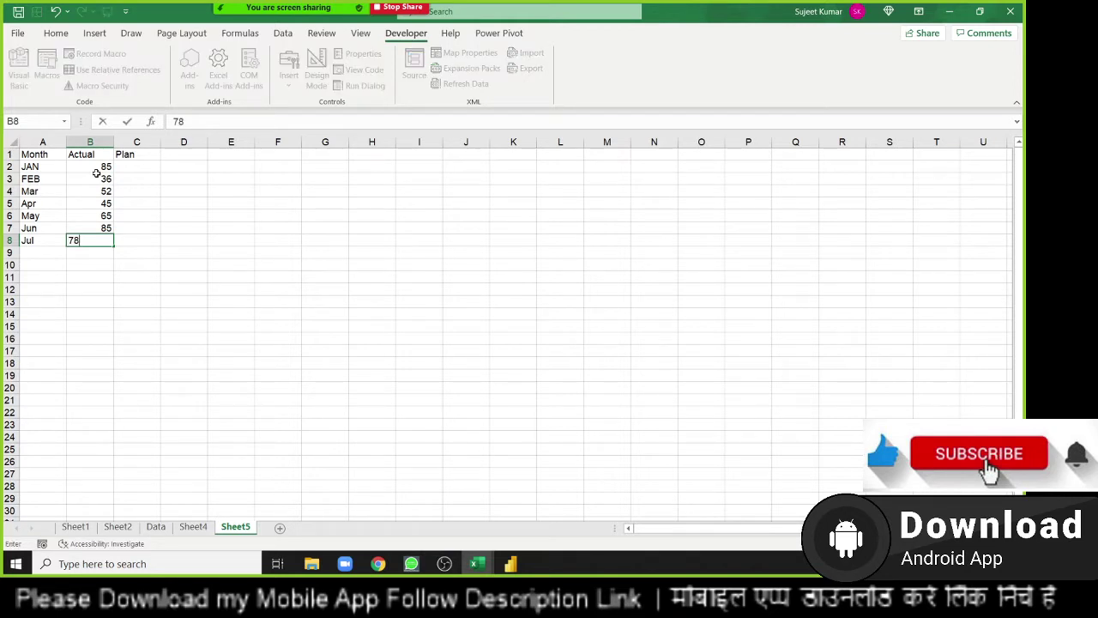
key(Up)
- Enter the Plan values 85, 36, 54, 78, 96, 36, 65 for JAN–Jul
key(Right)
key(Up)
key(Up)
key(Up)
key(Down)
text(85)
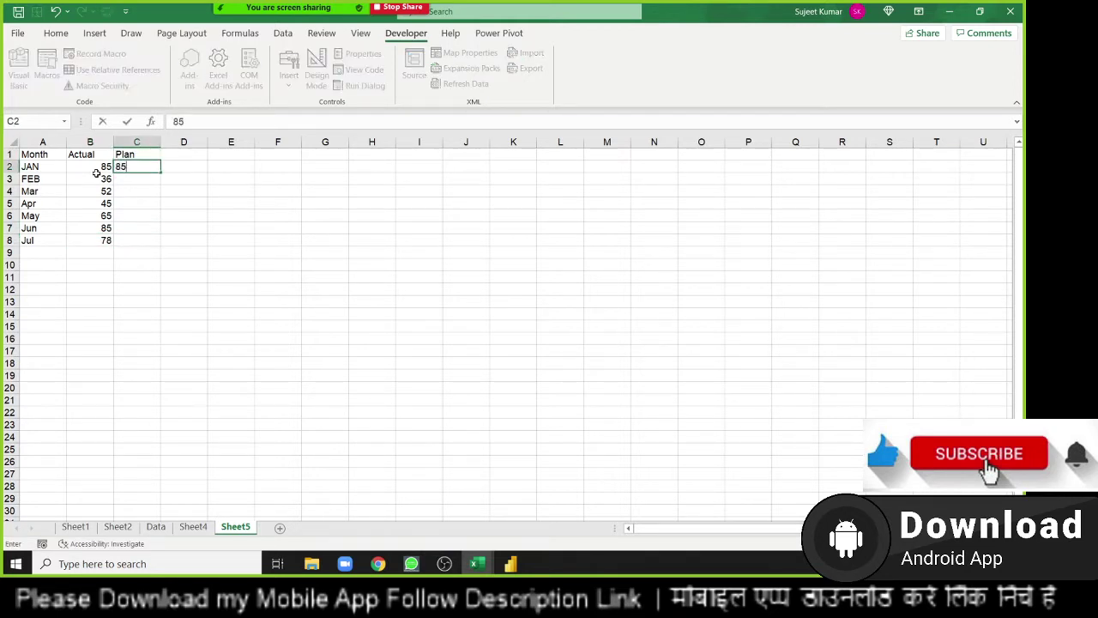
key(Return)
text(36)
key(Return)
text(54)
key(Return)
text(78)
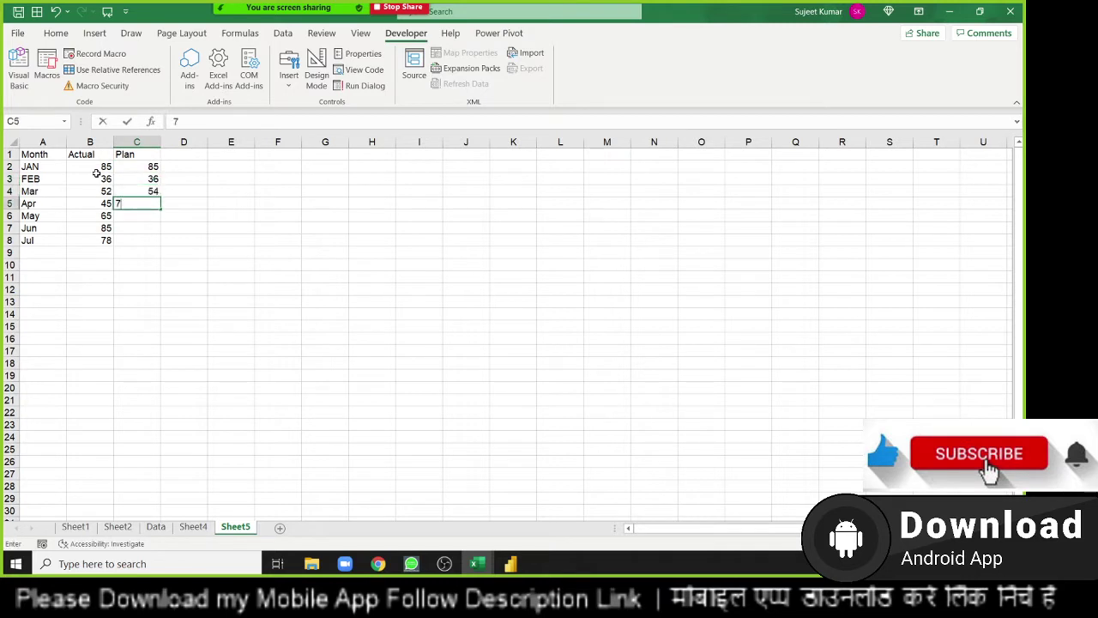
key(Return)
text(96)
key(Return)
text(36)
key(Return)
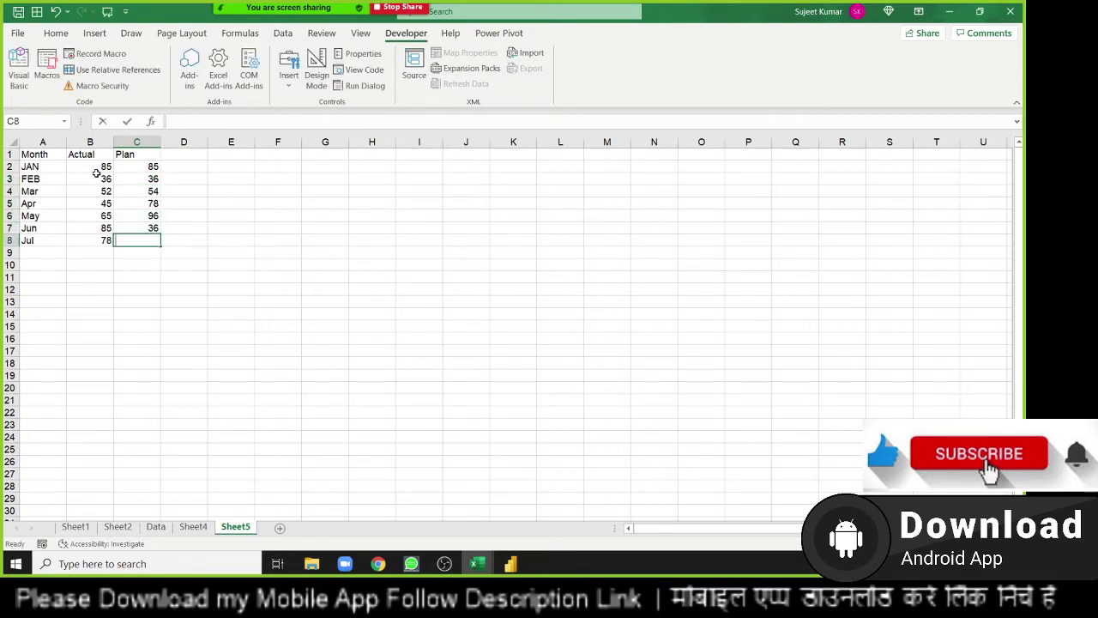
text(65)
key(Return)
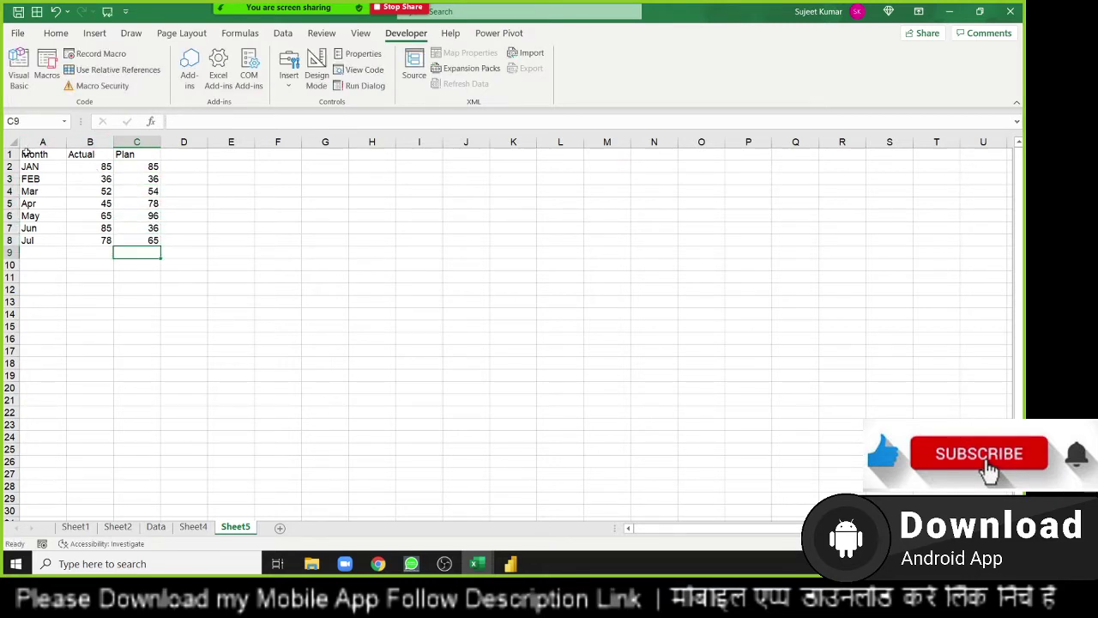
- Select A1:C8 and insert a Clustered Column - Line combo chart
drag(25, 155, 137, 239)
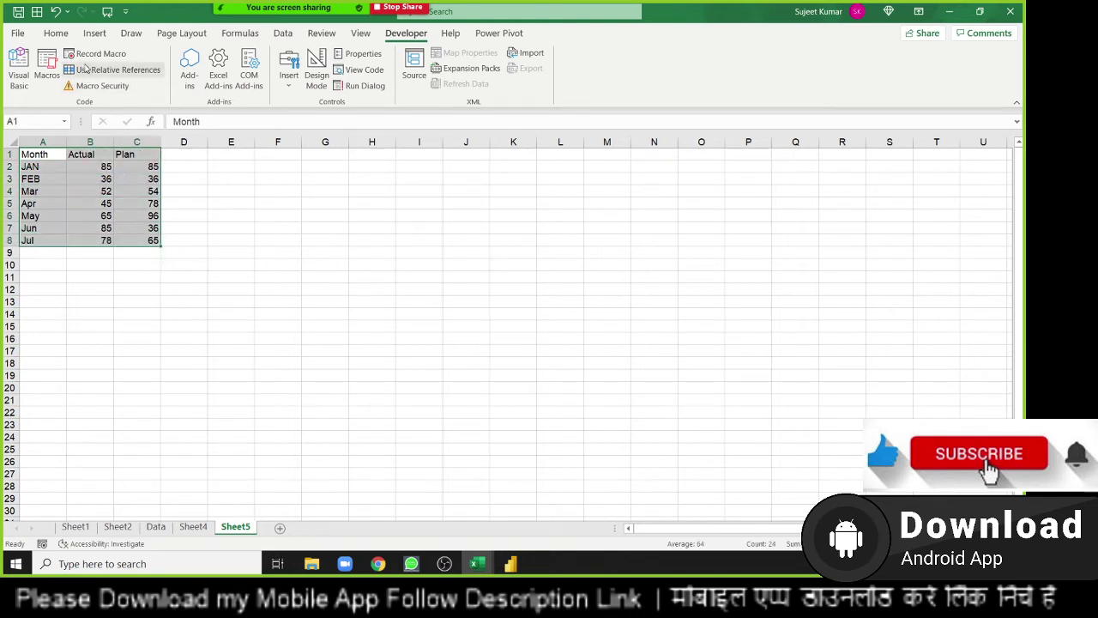
click(93, 34)
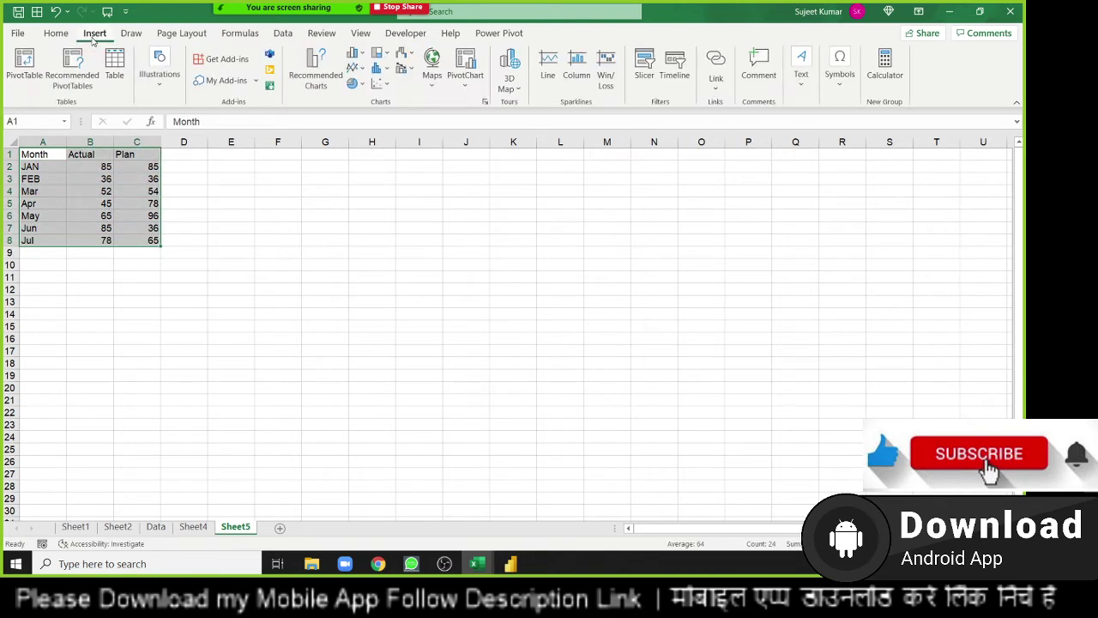
click(358, 54)
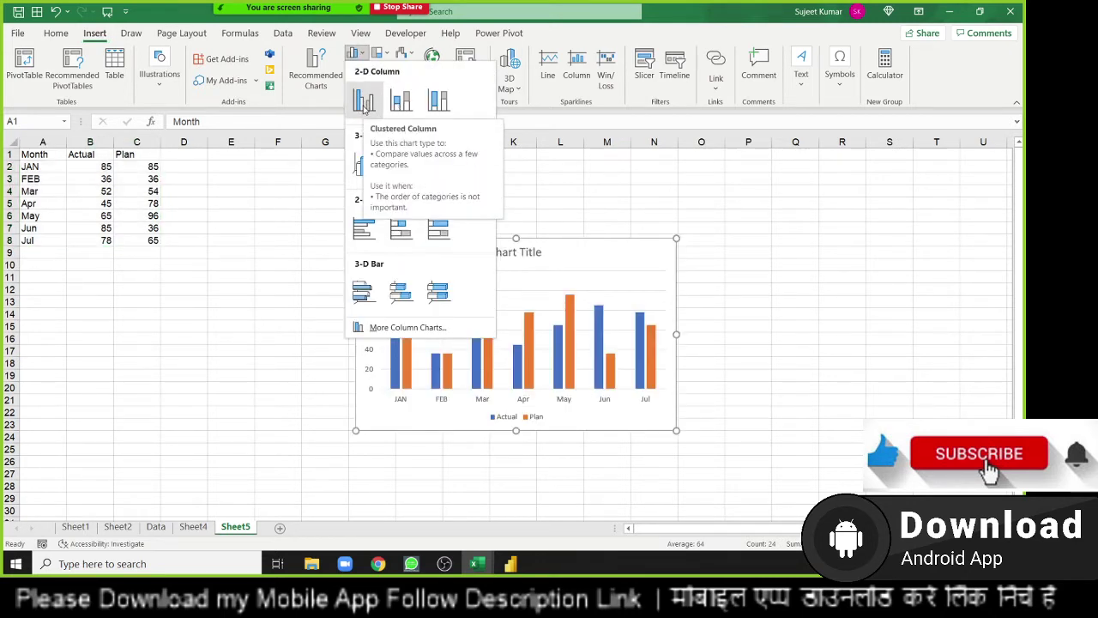
click(383, 52)
click(342, 109)
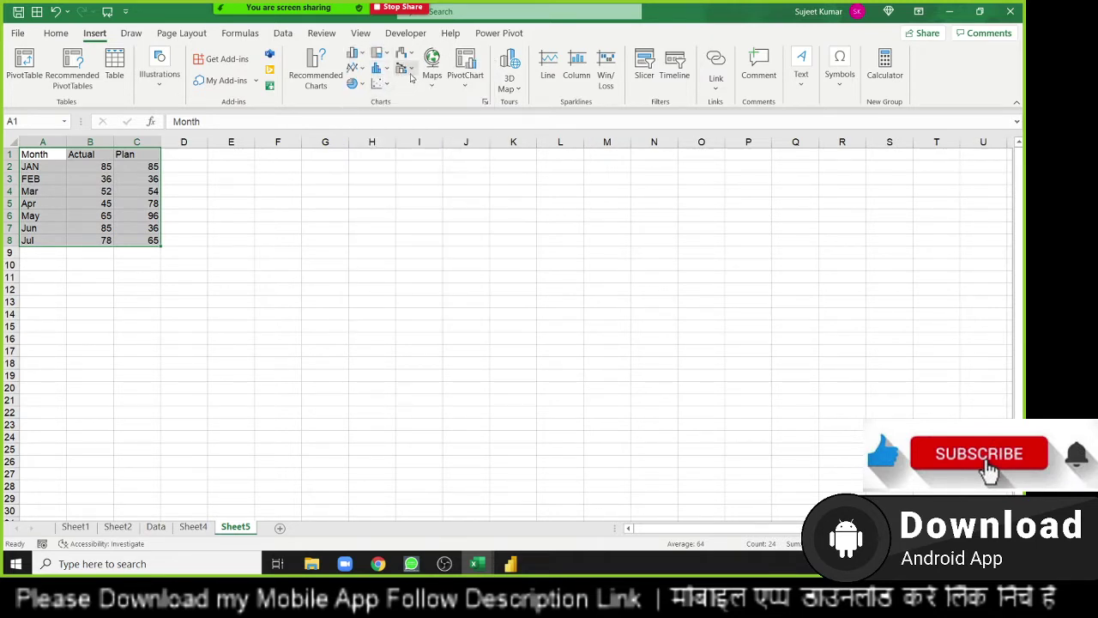
click(411, 72)
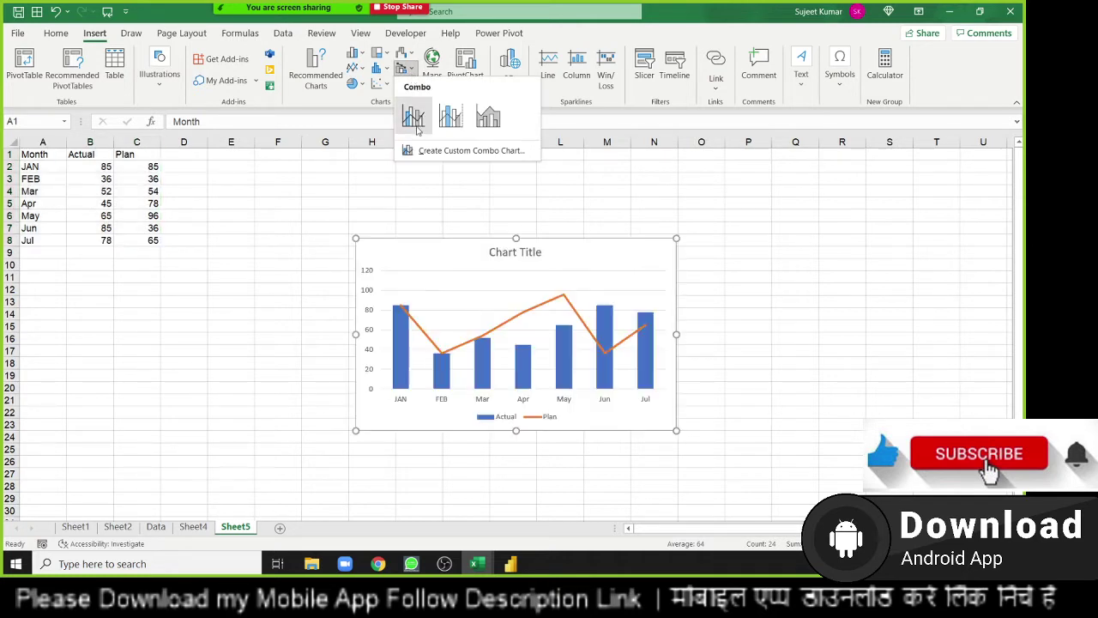
click(417, 125)
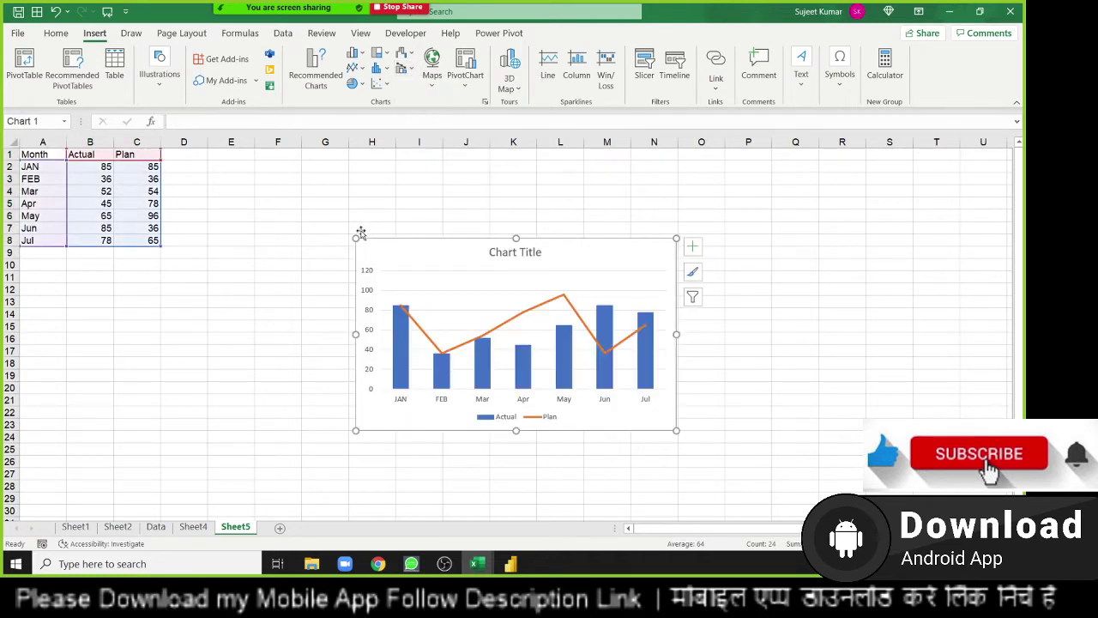
- Drag the chart's top-left sizing handle up and left to enlarge it
drag(355, 238, 317, 189)
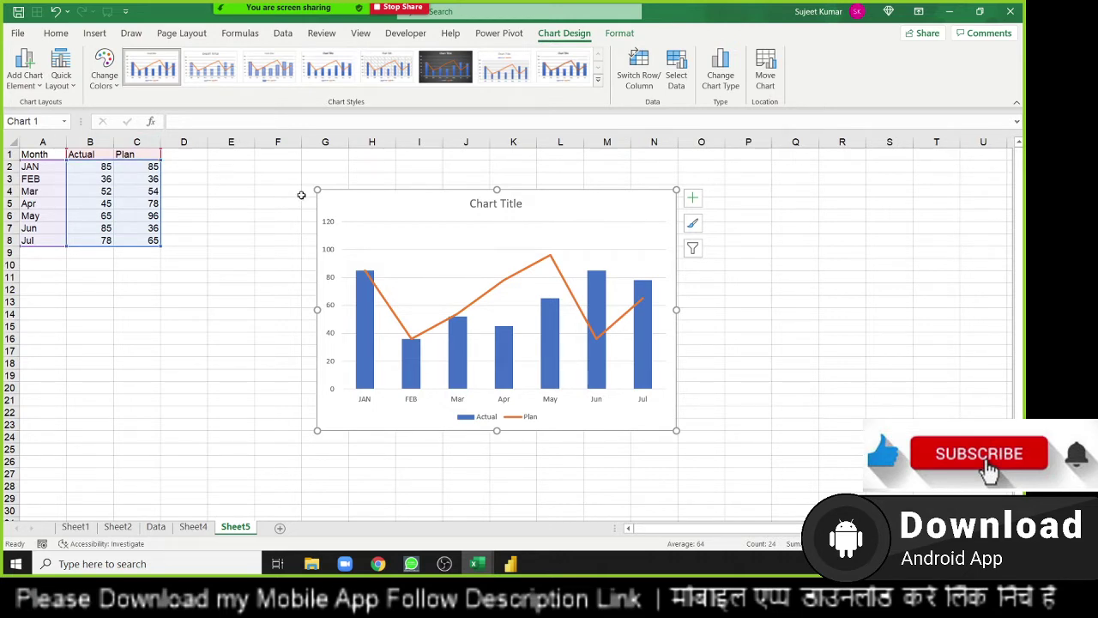
- Enlarge the chart from both corners and move it down beside the data table
drag(317, 190, 252, 145)
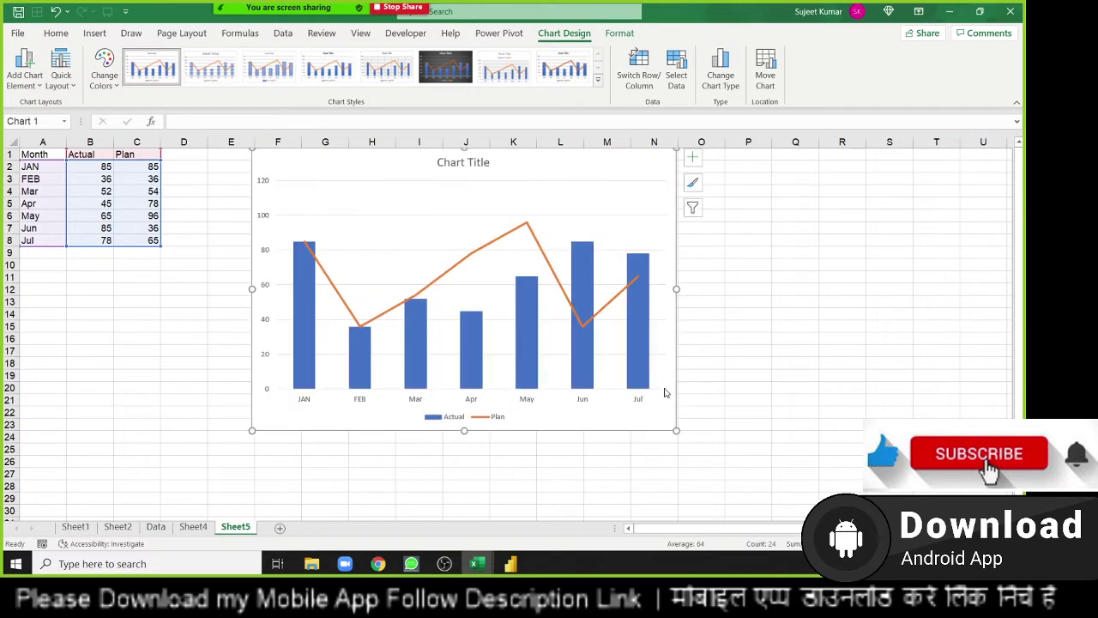
drag(676, 429, 698, 444)
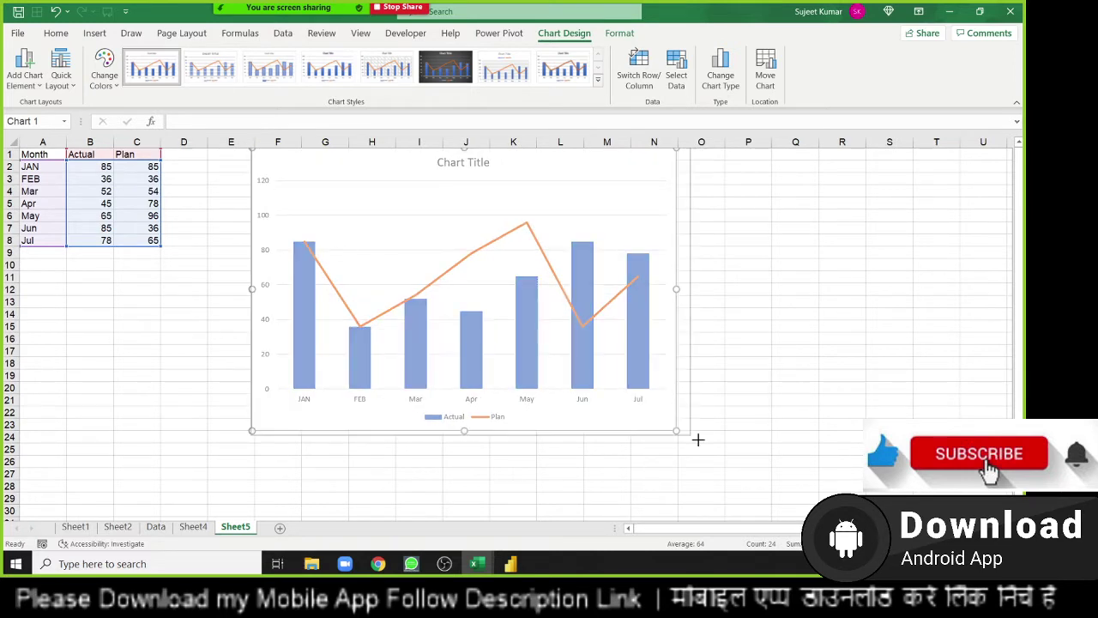
drag(625, 179, 555, 238)
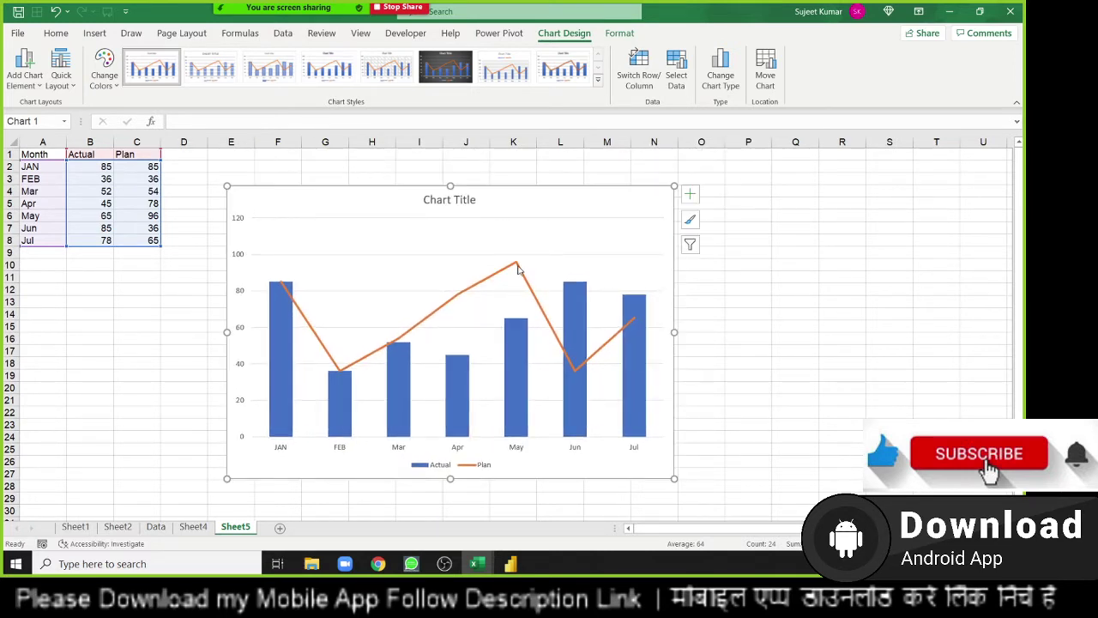
click(517, 264)
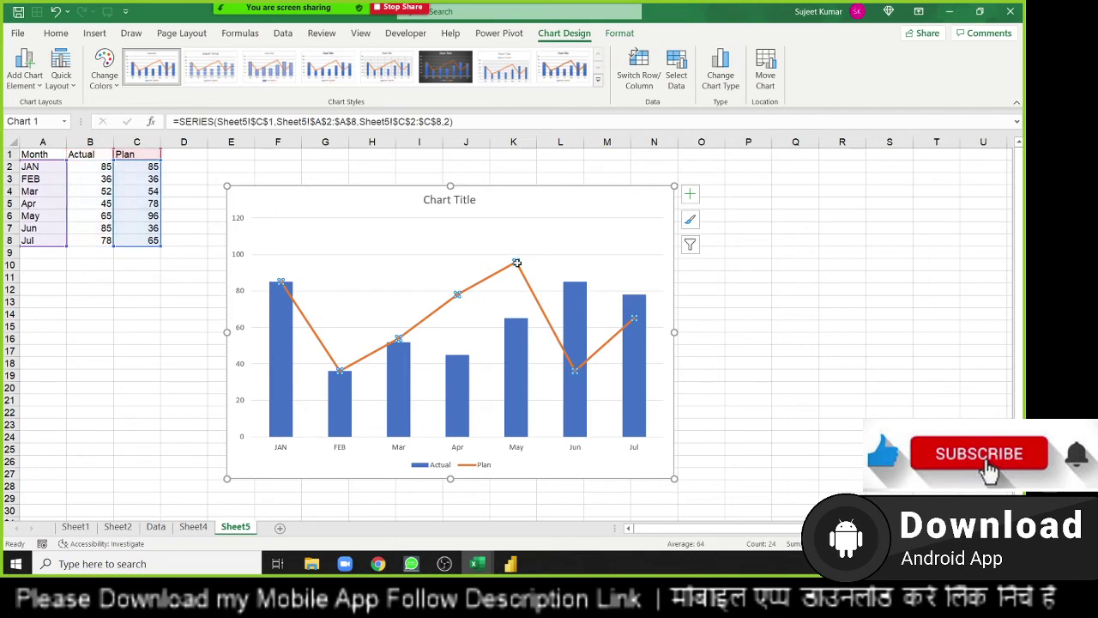
click(56, 34)
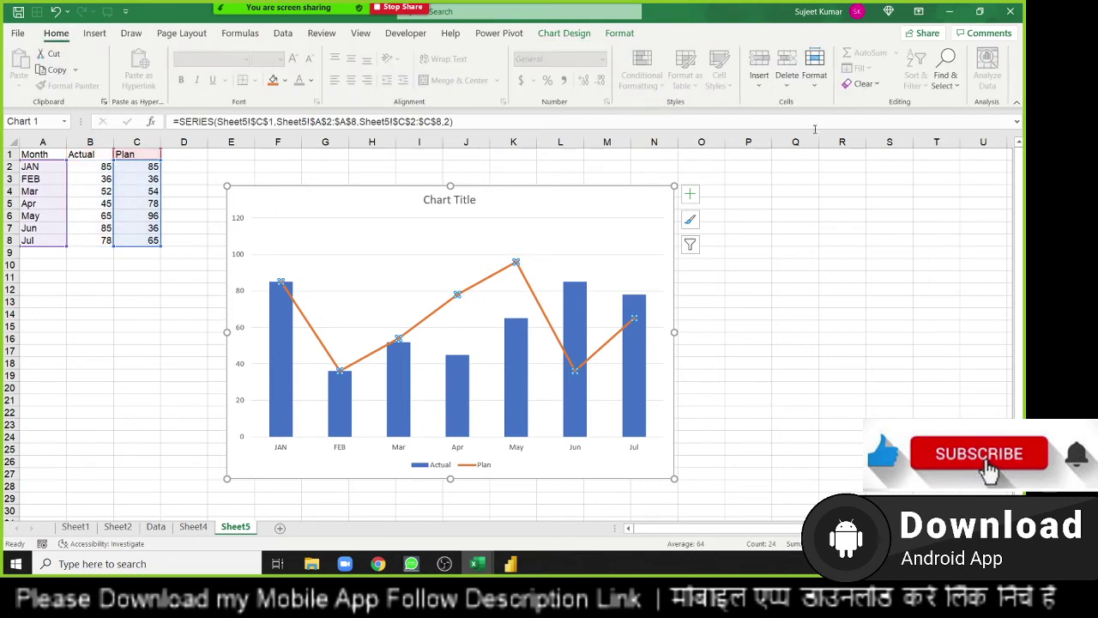
- Give the Plan series built-in circle markers of size 14
right_click(516, 264)
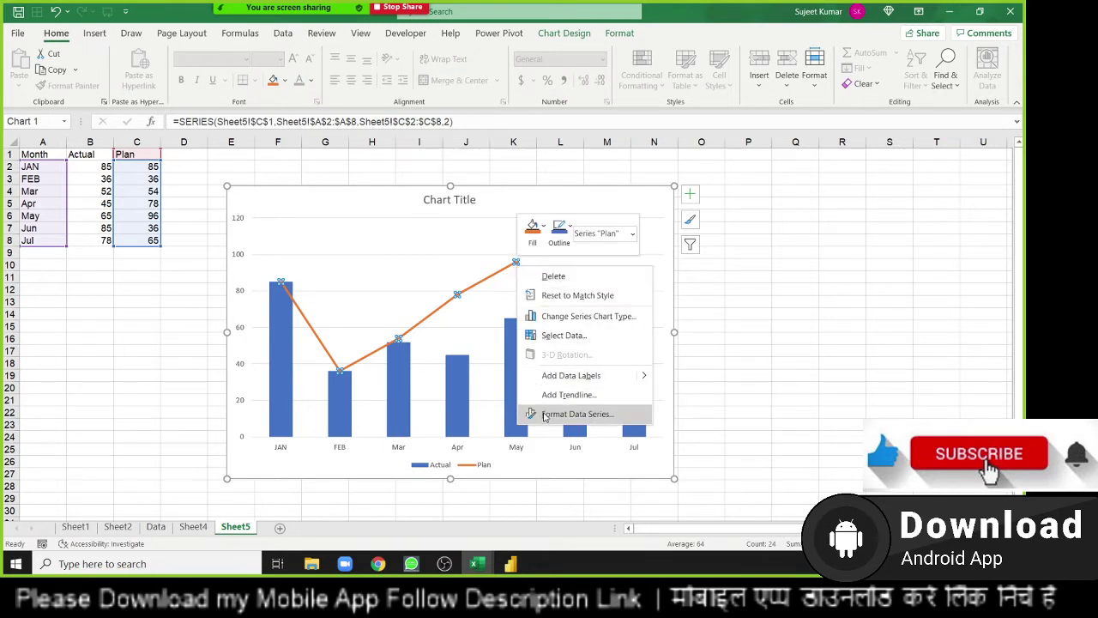
click(544, 415)
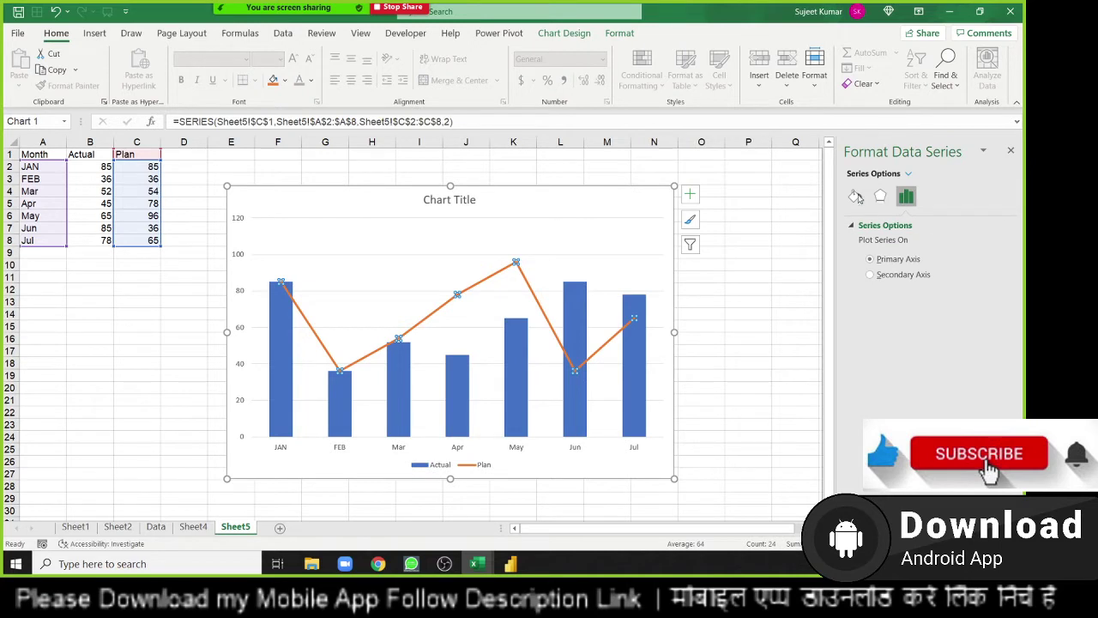
click(855, 197)
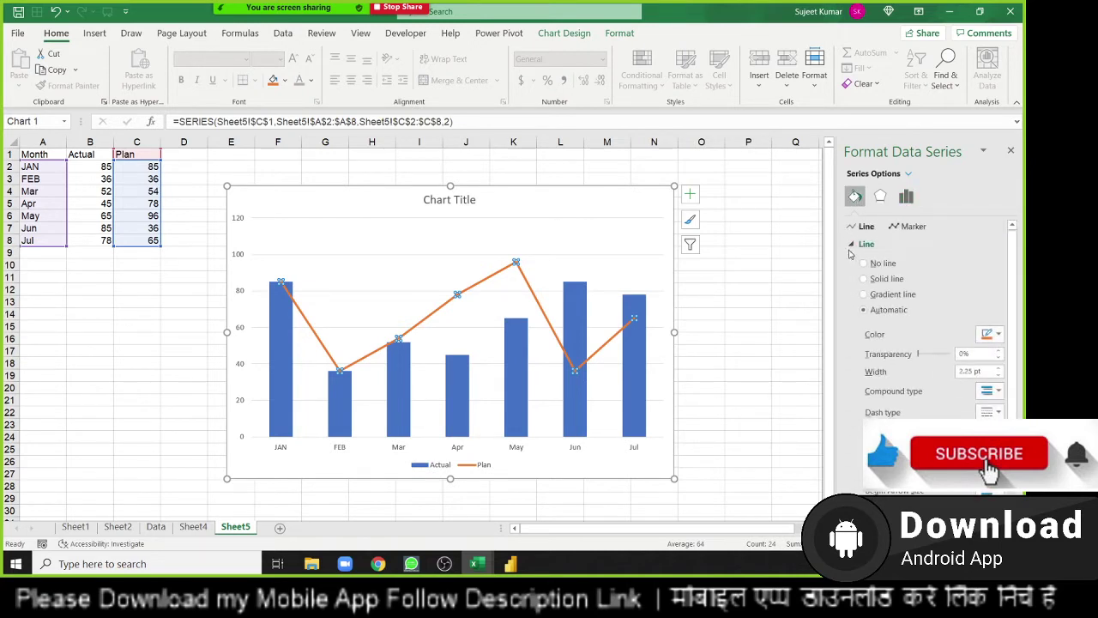
click(893, 242)
click(907, 228)
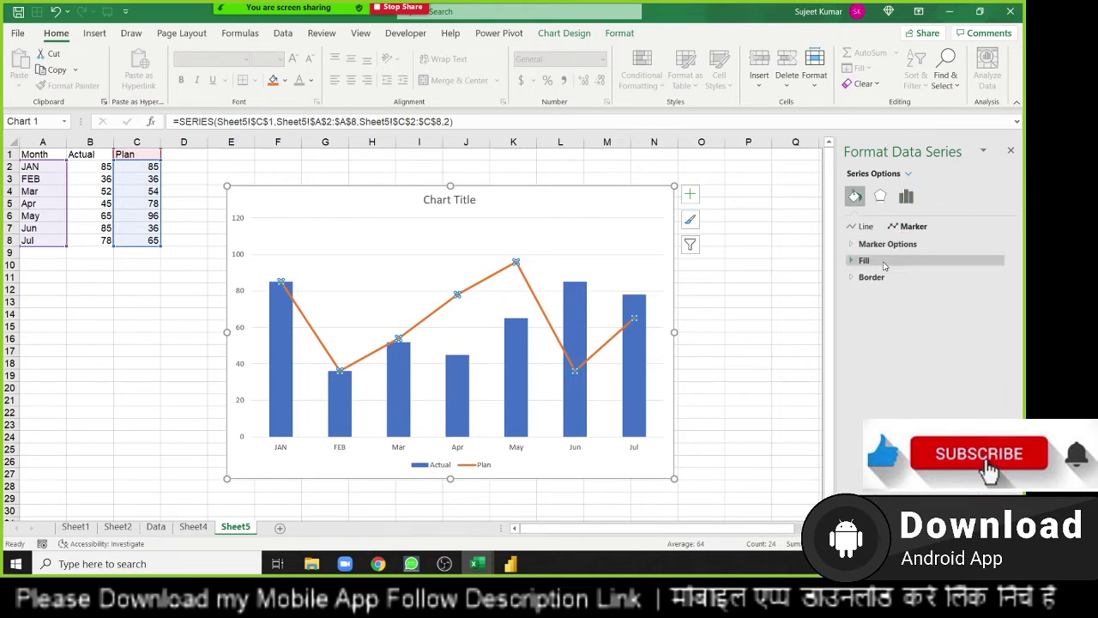
click(886, 244)
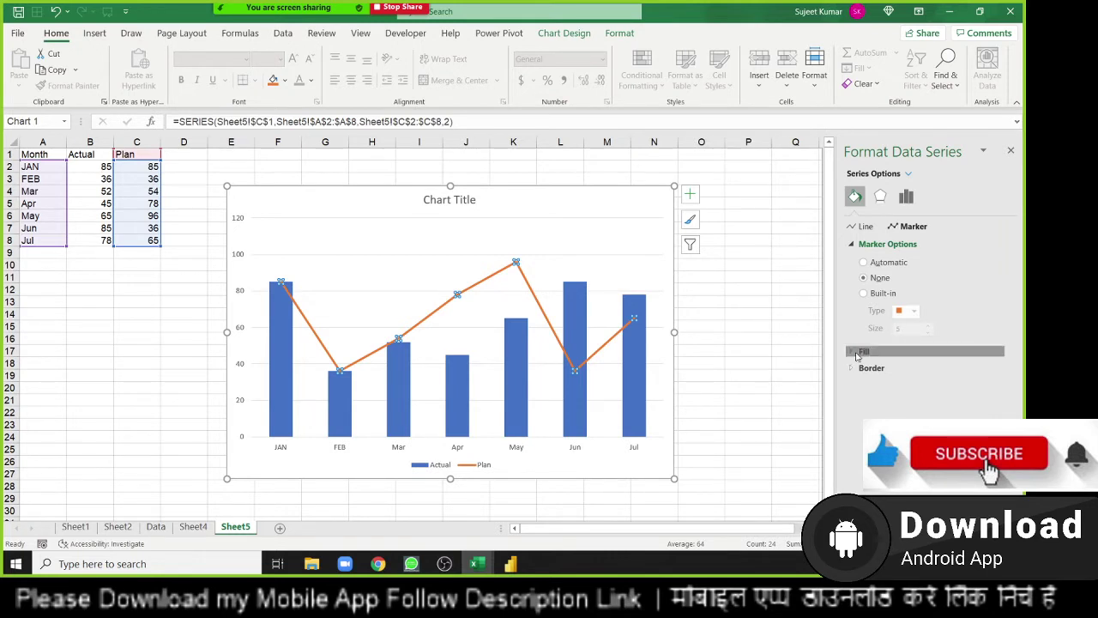
click(859, 352)
click(877, 292)
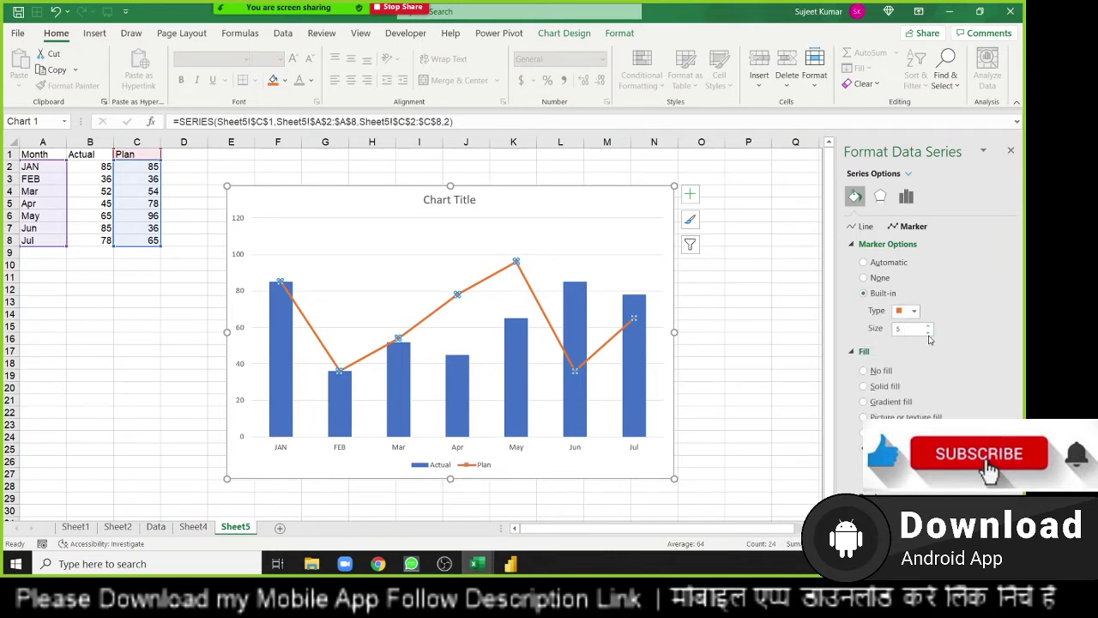
click(929, 333)
click(929, 333)
click(929, 334)
click(929, 326)
click(929, 326)
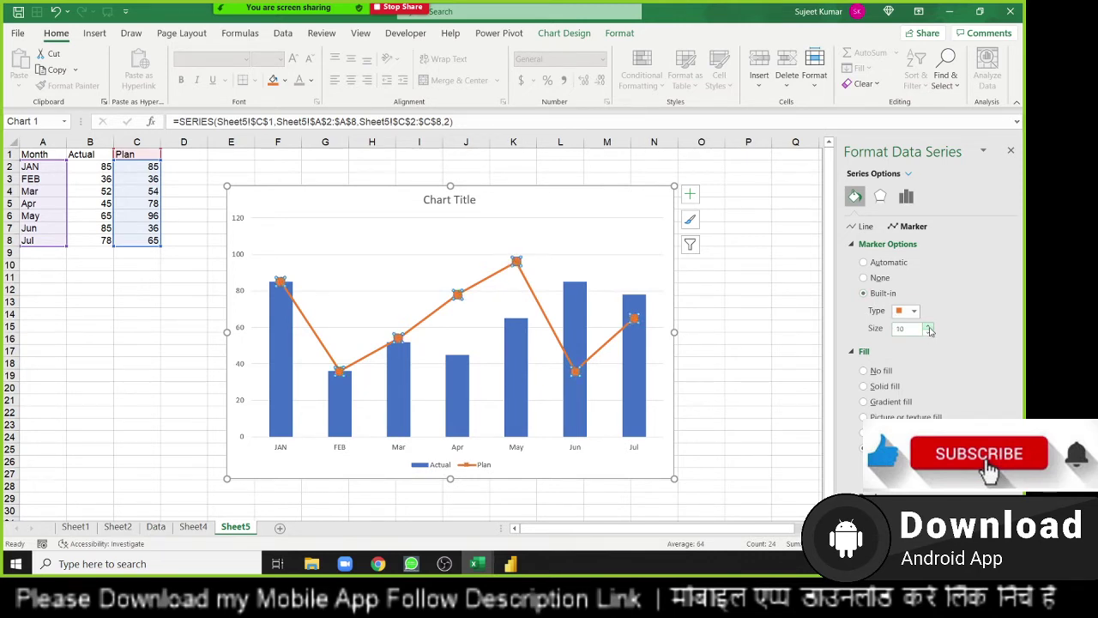
click(929, 326)
click(928, 327)
click(928, 326)
click(914, 311)
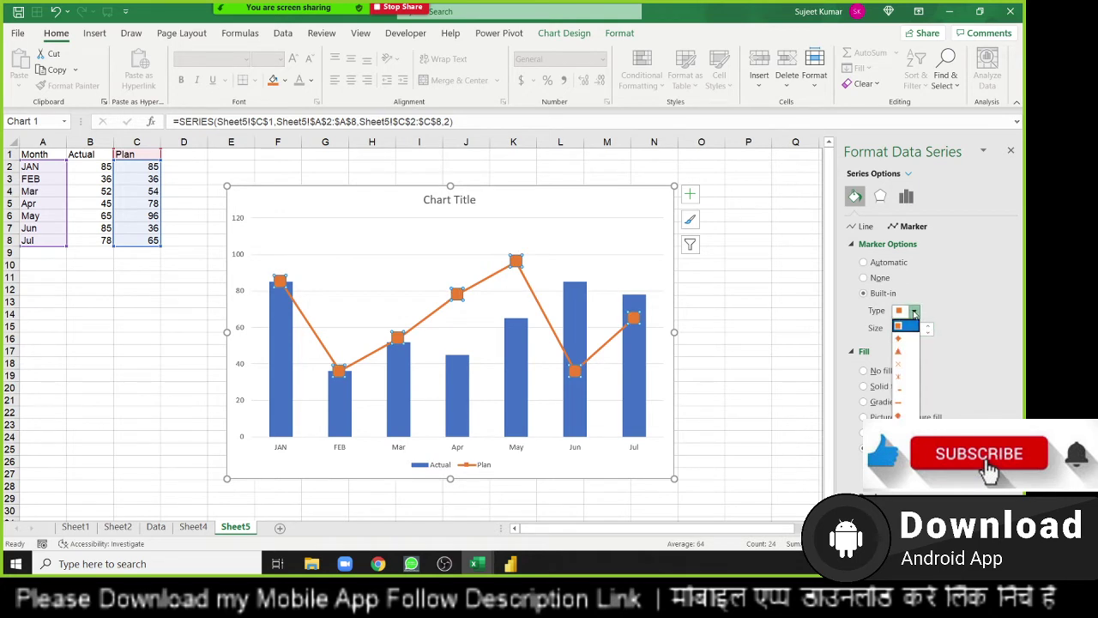
click(898, 416)
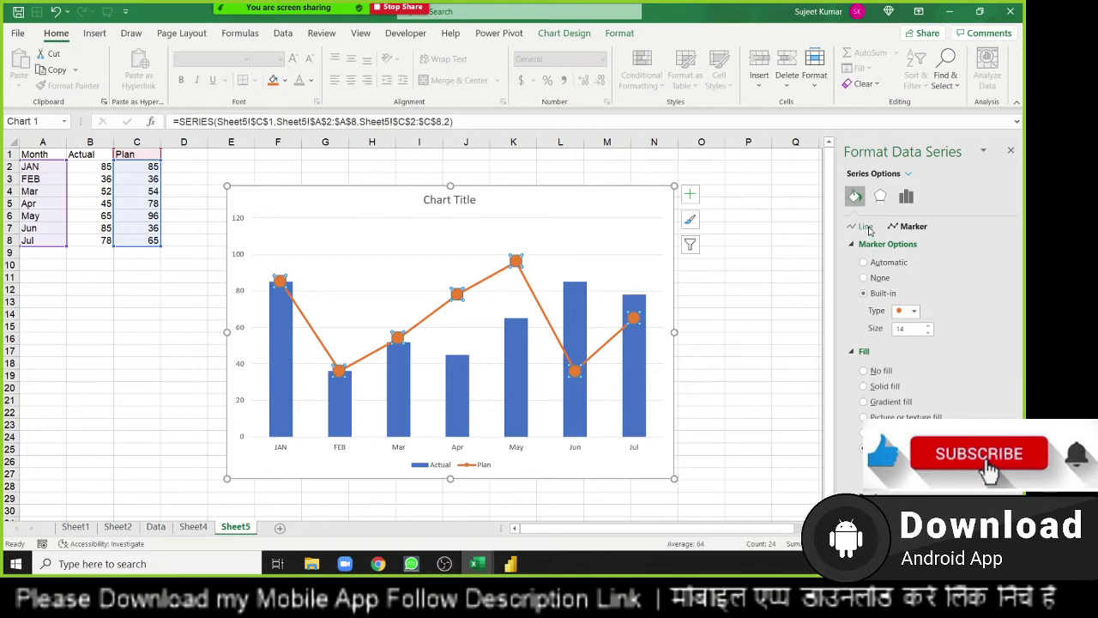
- Remove the line connecting the Plan markers
click(867, 227)
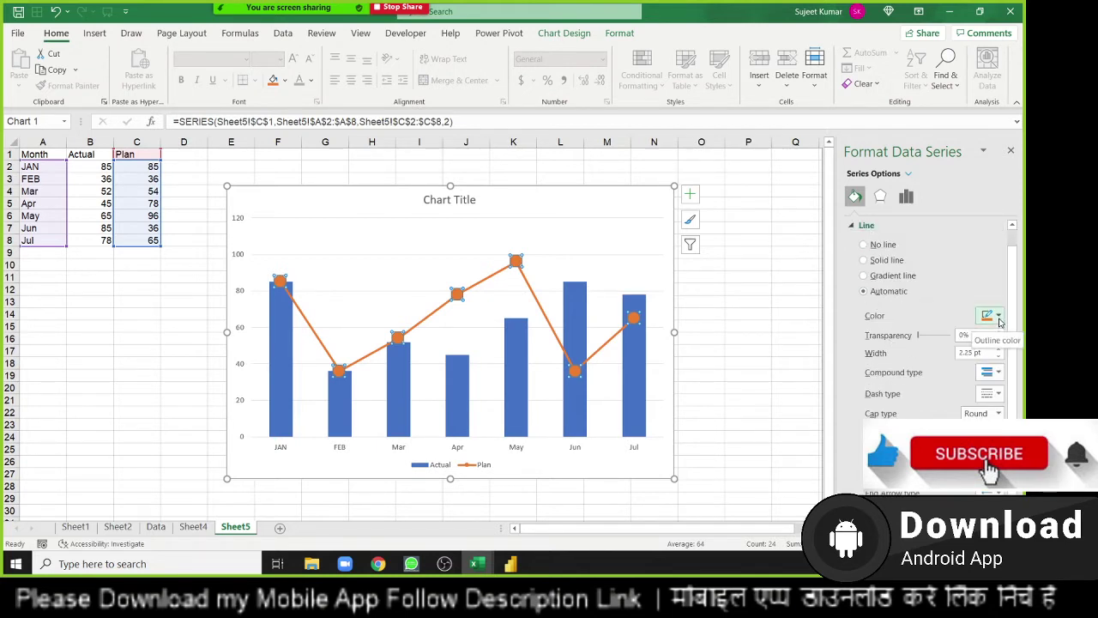
click(882, 247)
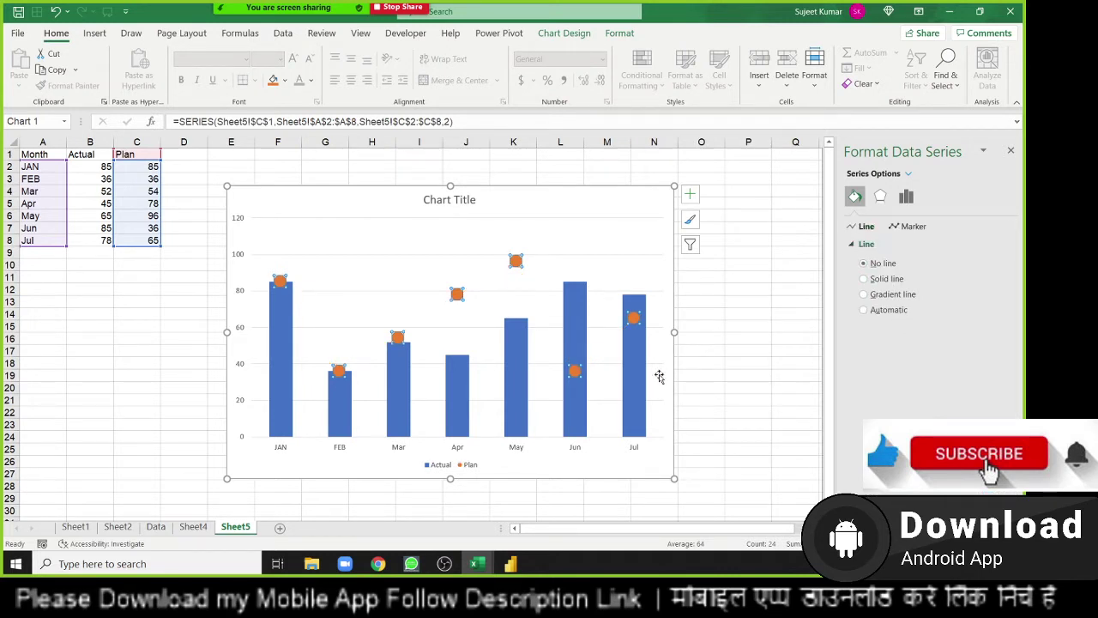
click(743, 387)
- Fill the Actual columns with a light grey solid colour
click(636, 371)
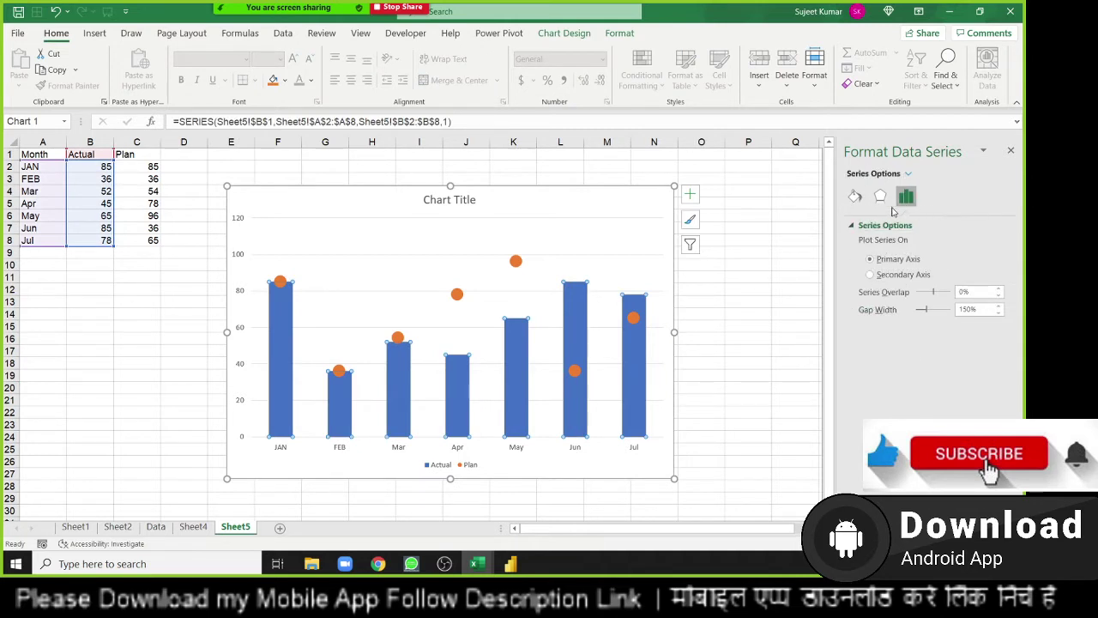
click(855, 198)
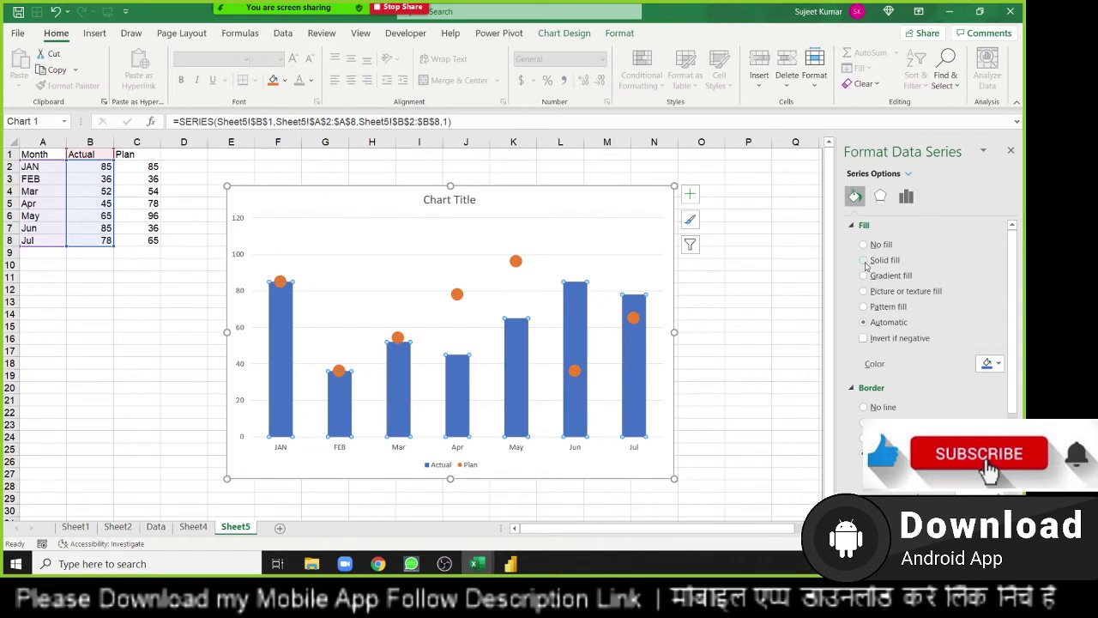
click(993, 364)
click(921, 415)
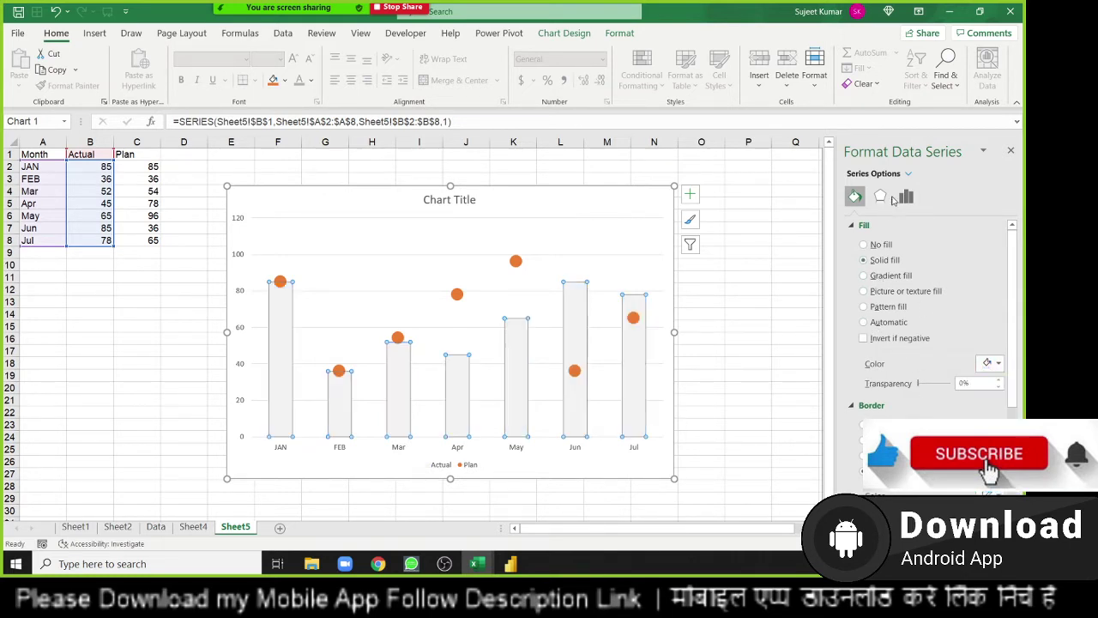
- Widen the Actual columns by adjusting series overlap and gap width to 33%
click(903, 199)
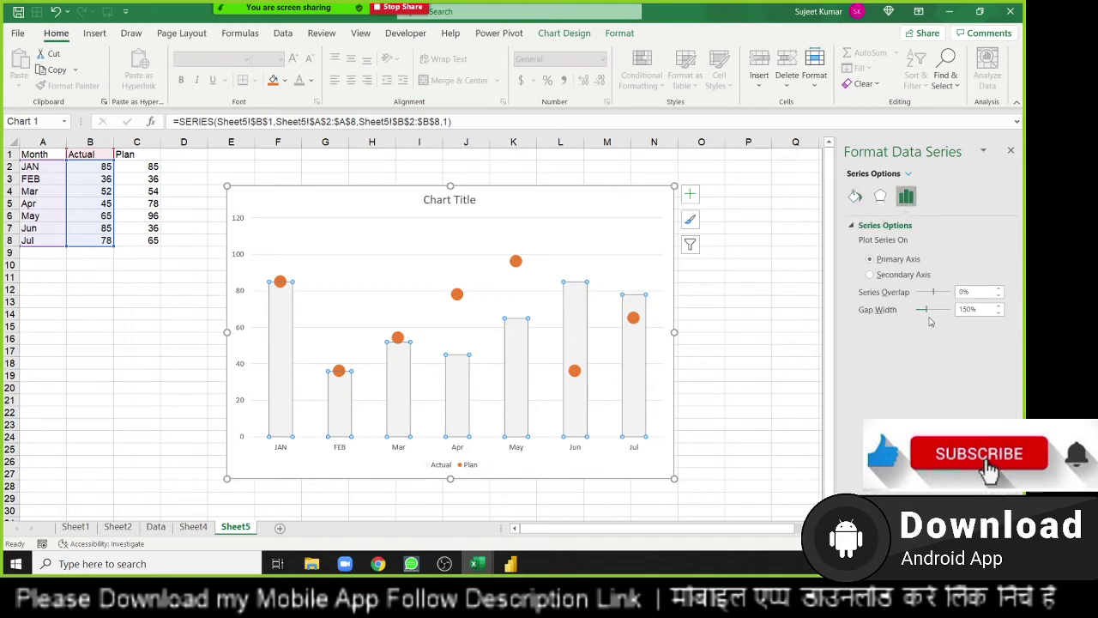
mouse_move(934, 292)
mouse_down()
mouse_move(951, 296)
mouse_move(916, 315)
mouse_up()
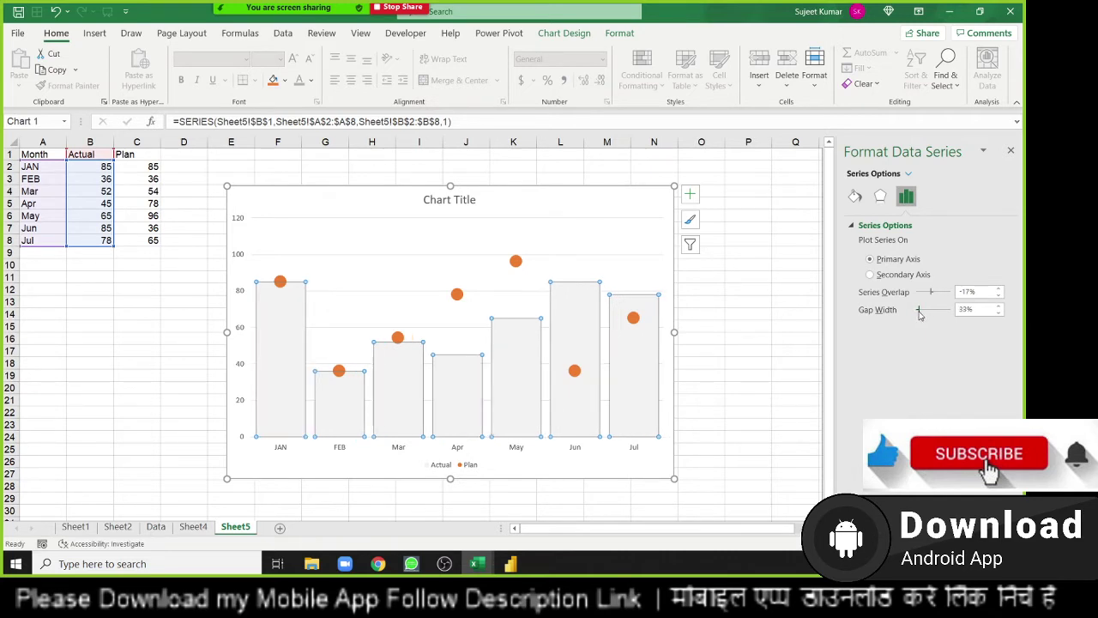
click(744, 363)
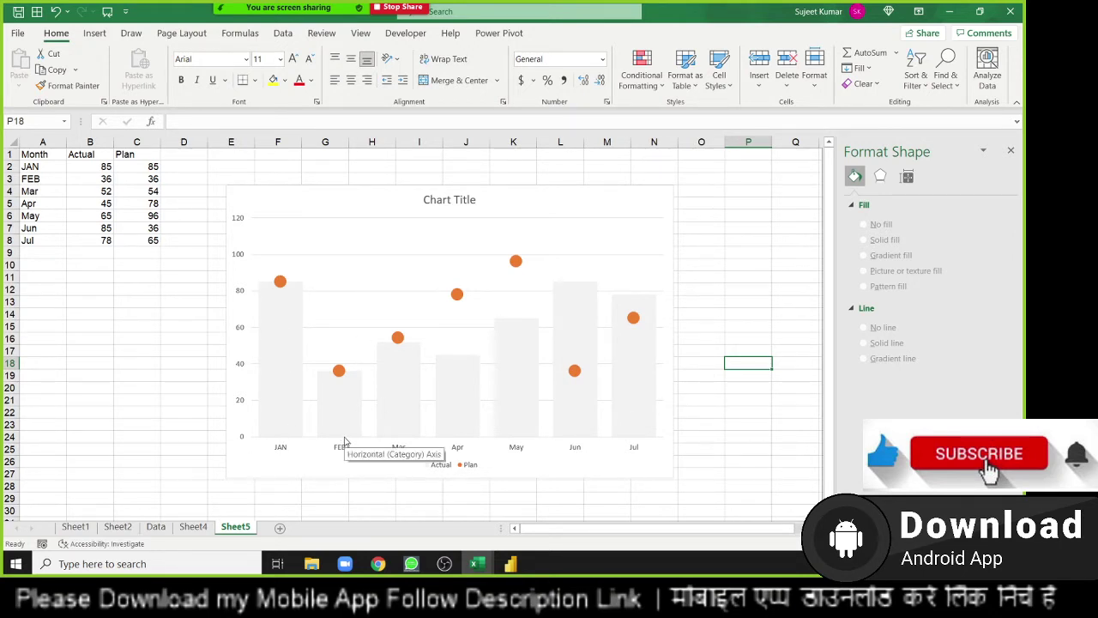
- Apply Quick Layout 5 for a data table and axis title, then enlarge the chart
click(280, 451)
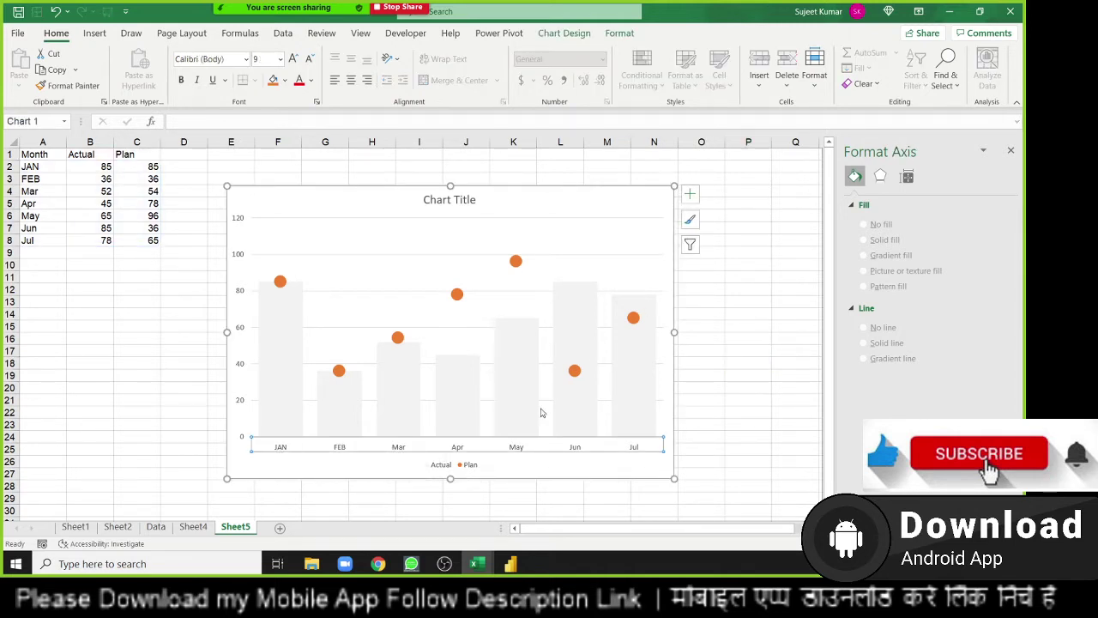
click(572, 466)
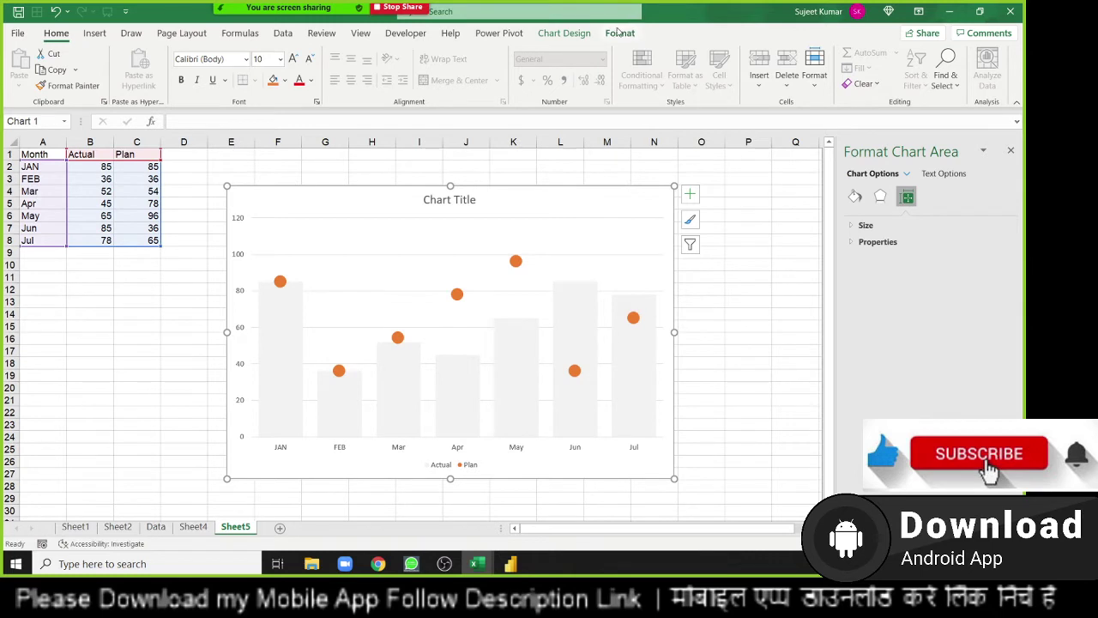
click(564, 33)
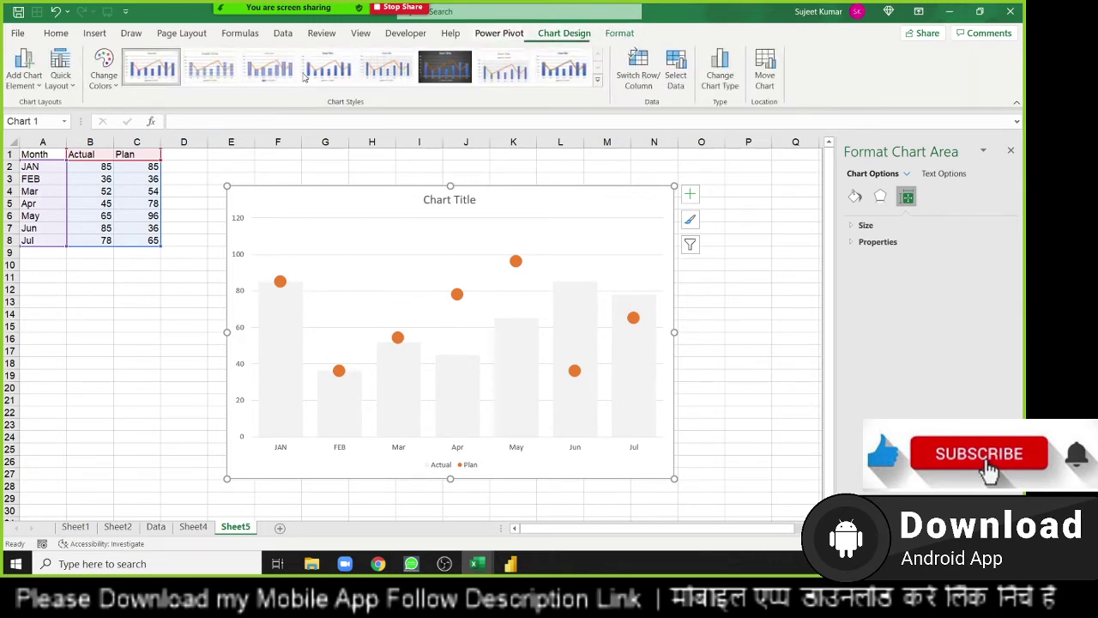
click(61, 76)
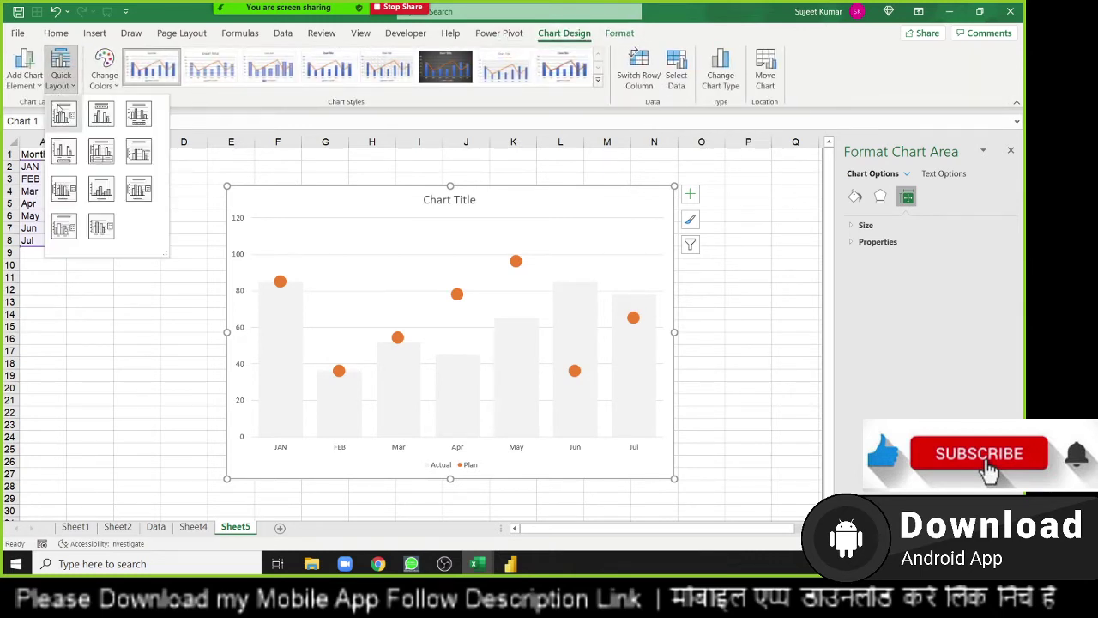
click(101, 157)
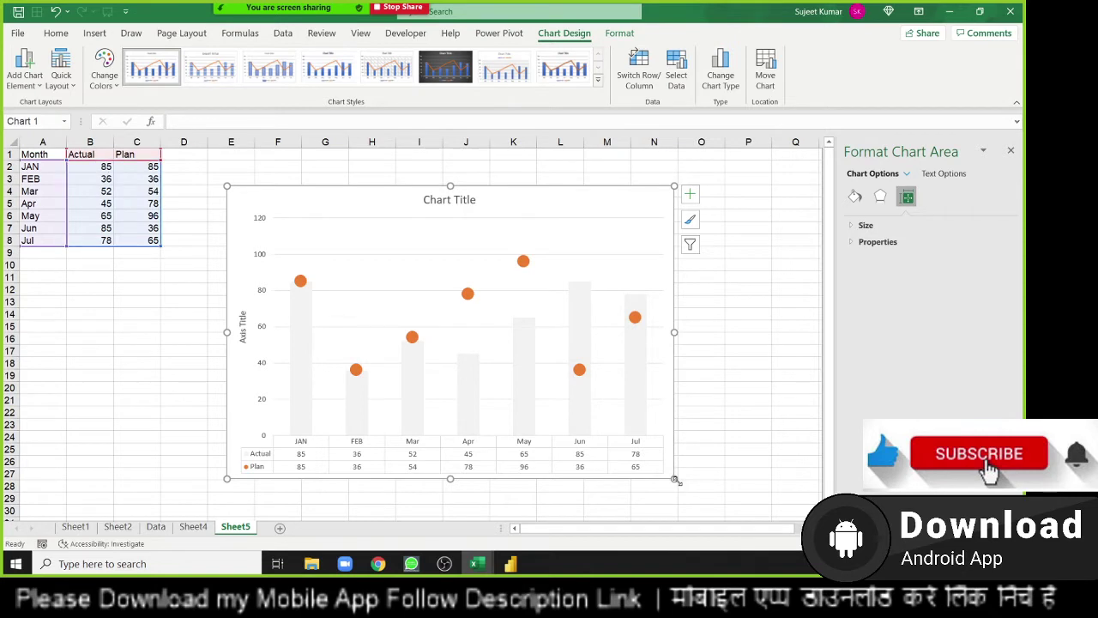
drag(674, 479, 683, 489)
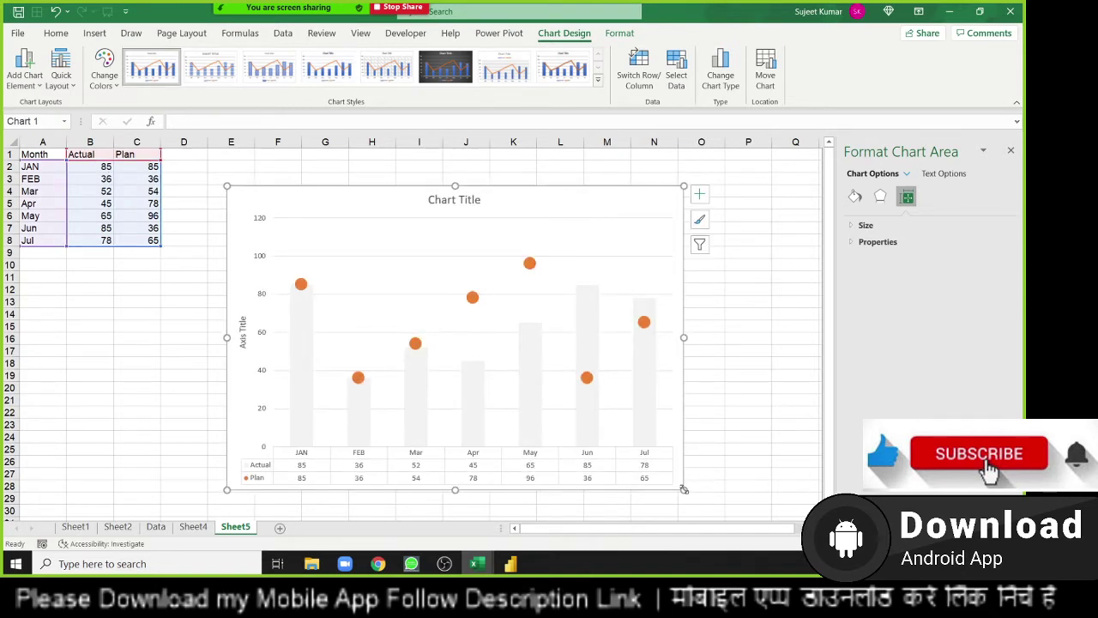
click(128, 317)
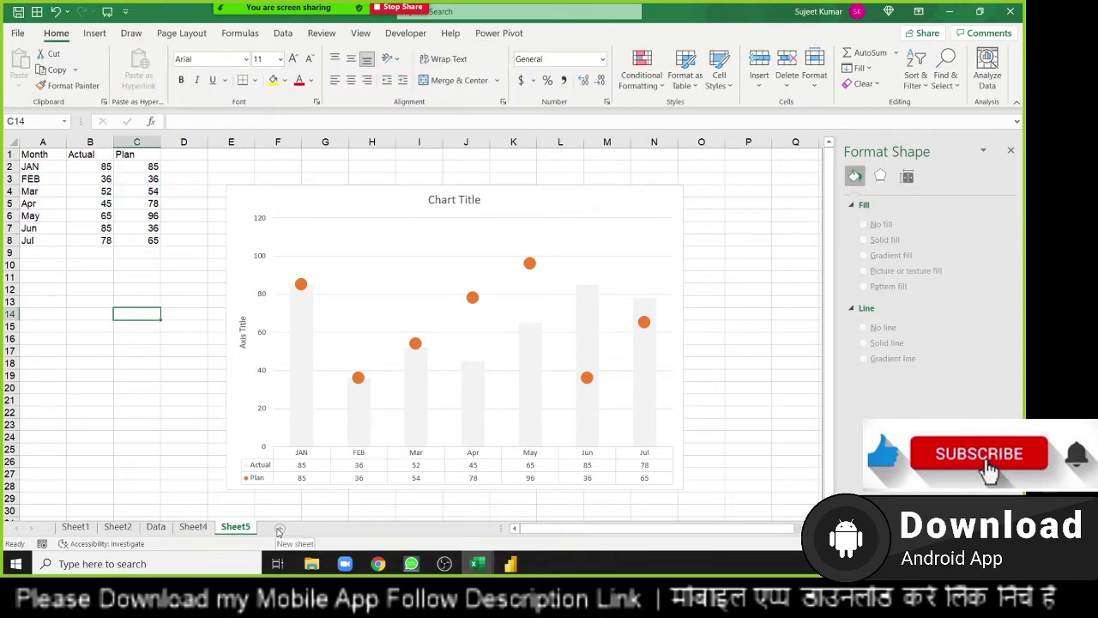
- Copy the Month and Actual data (A1:B8) and paste it onto a new Sheet6
click(91, 262)
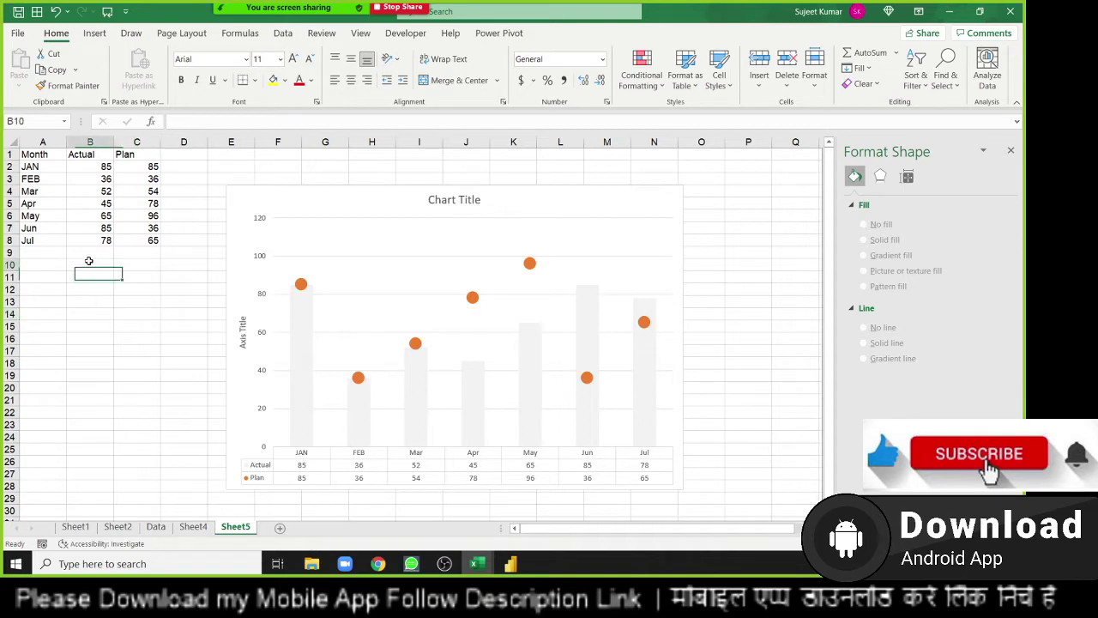
drag(43, 155, 79, 241)
key(ctrl+c)
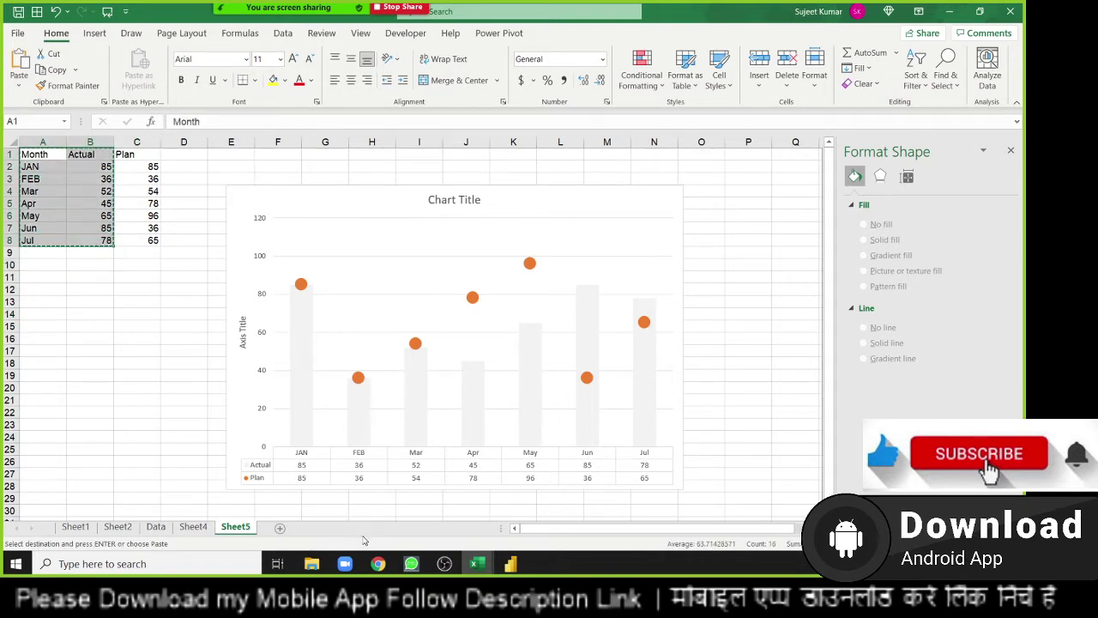
click(280, 528)
key(ctrl+v)
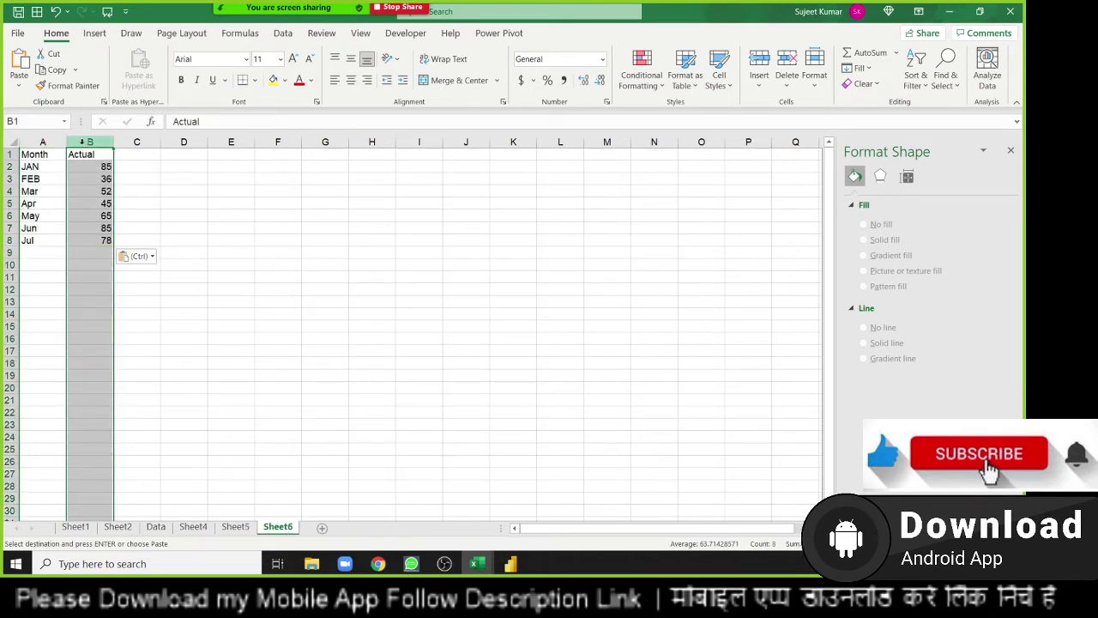
key(Escape)
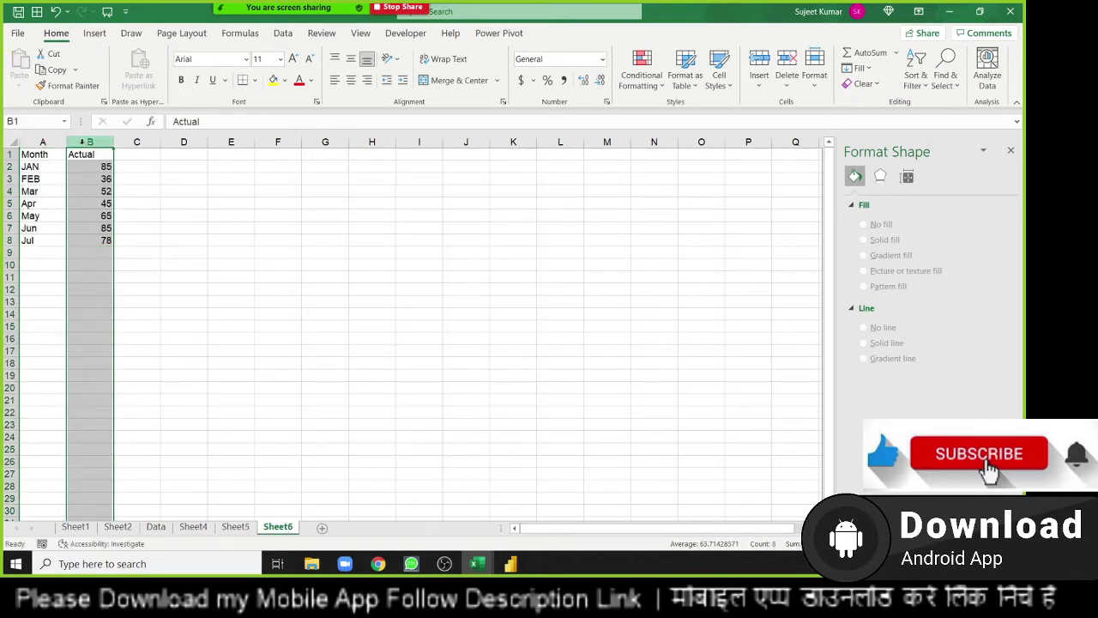
- Insert an empty column B headed 'Plam' and start it with 85 for JAN
key(ctrl+z)
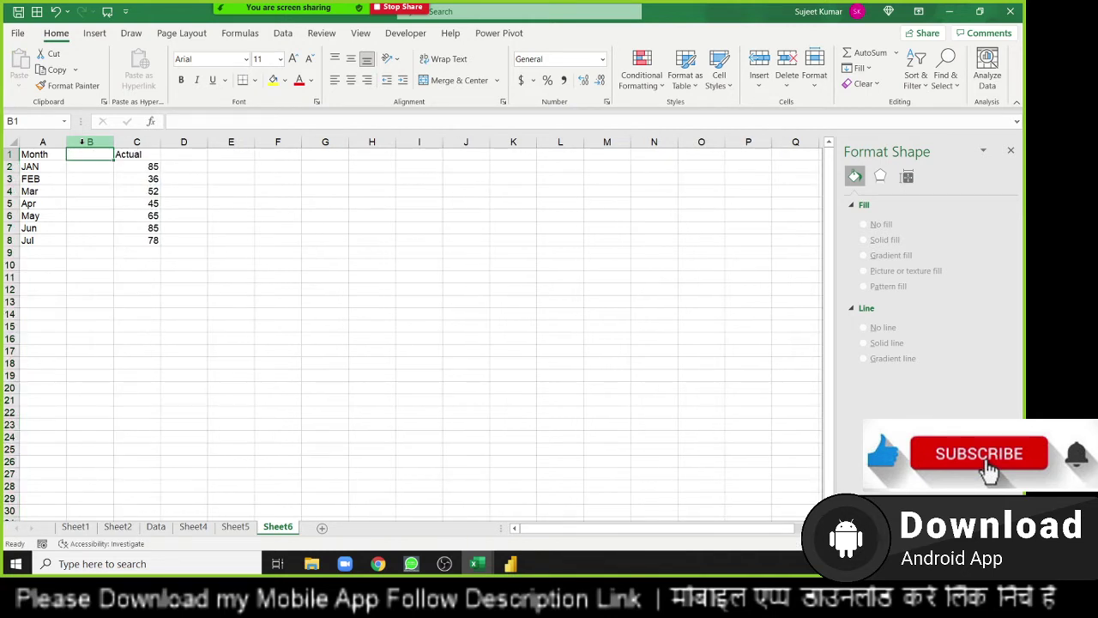
text(Pla)
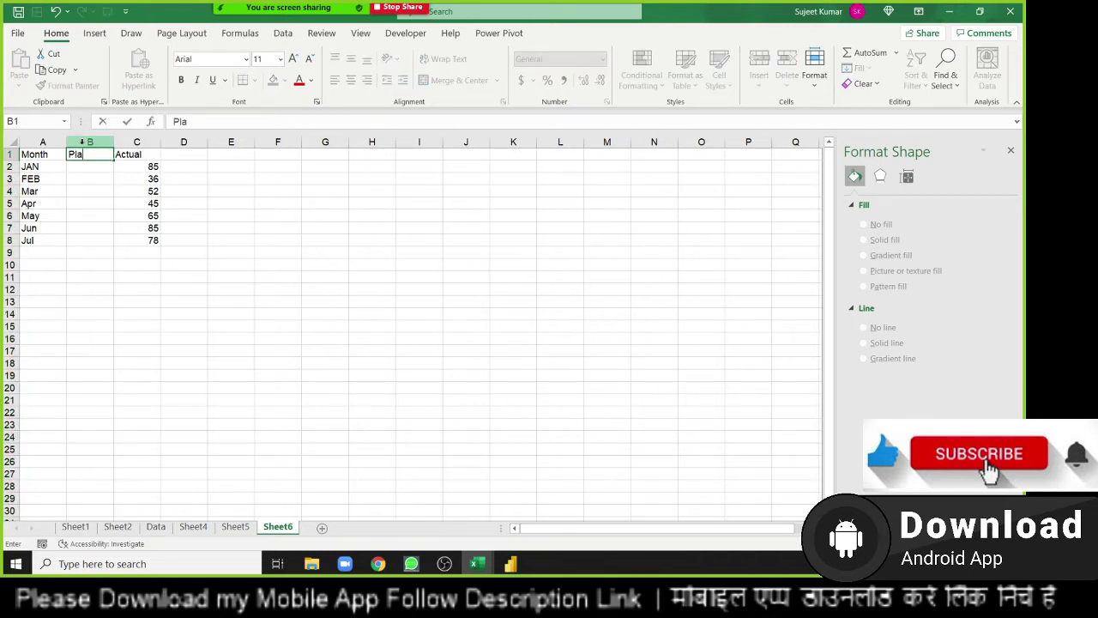
text(m)
key(Return)
text(85)
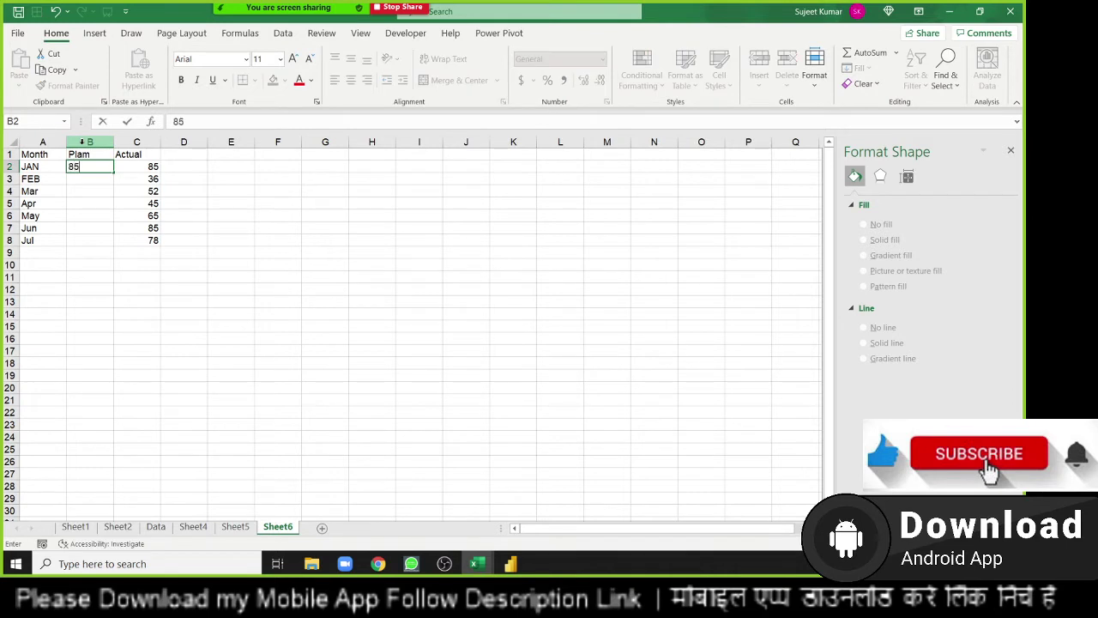
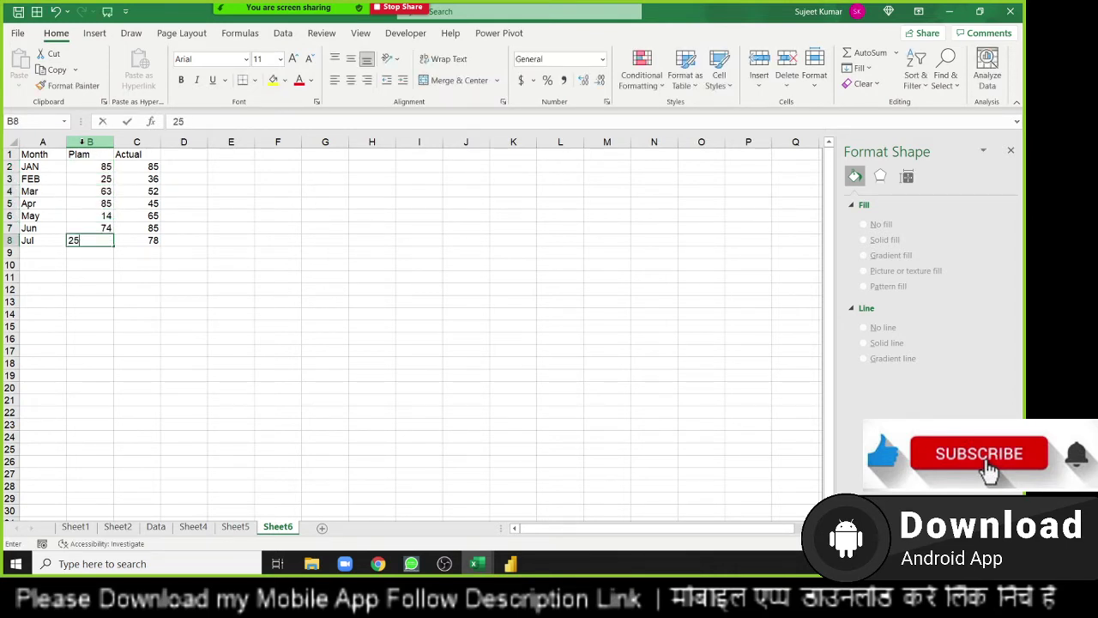
key(Return)
- Commit 25 as July's Plam value and chart A1:C8 as a 2-D stacked column chart
mouse_move(30, 154)
mouse_down()
mouse_move(90, 168)
mouse_move(157, 242)
mouse_up()
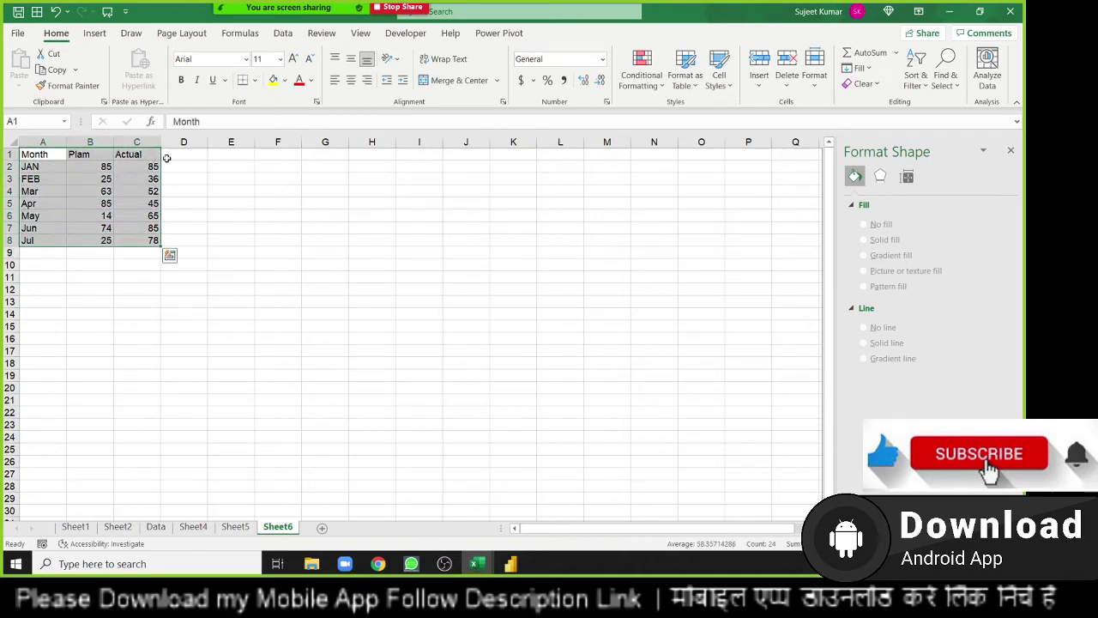
click(90, 34)
click(352, 55)
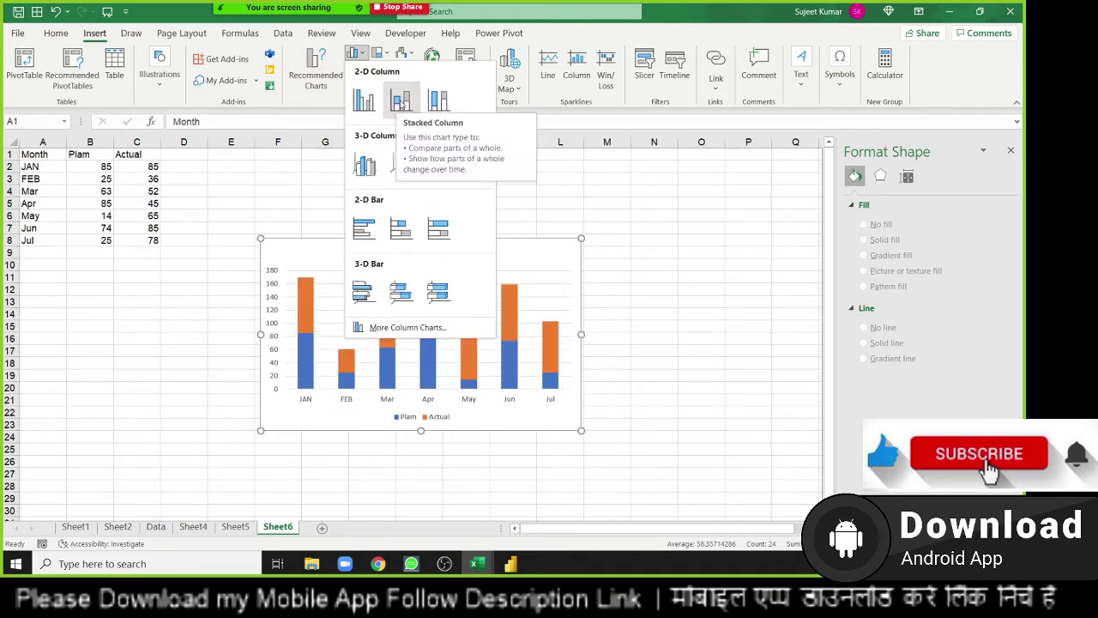
click(401, 103)
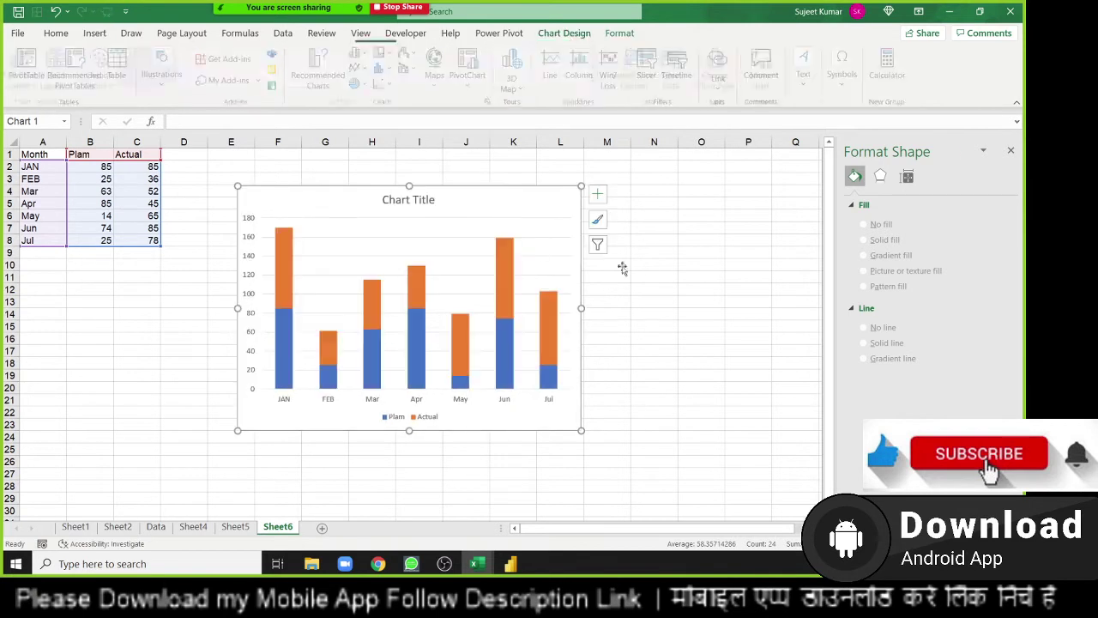
- Widen the chart and give the Plam series no fill and no border
drag(582, 188, 760, 200)
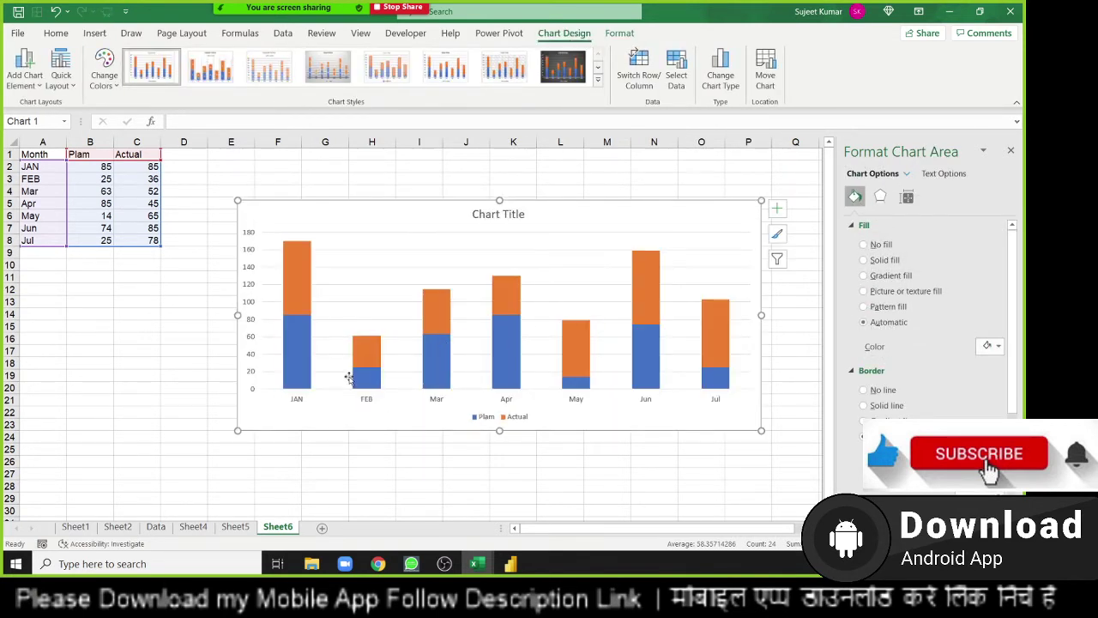
click(362, 377)
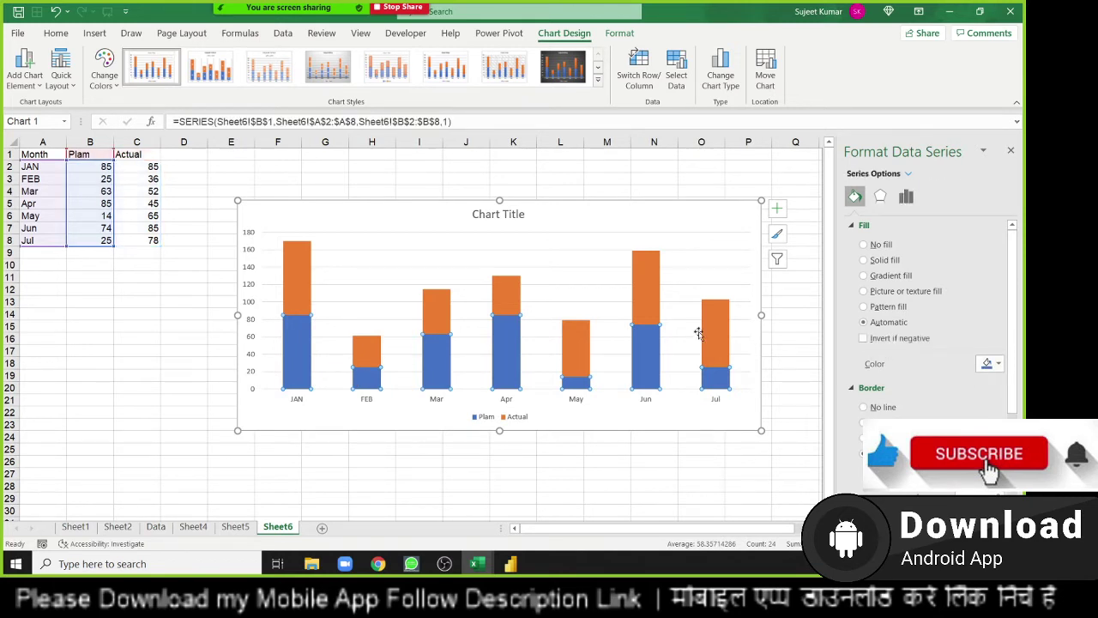
click(882, 246)
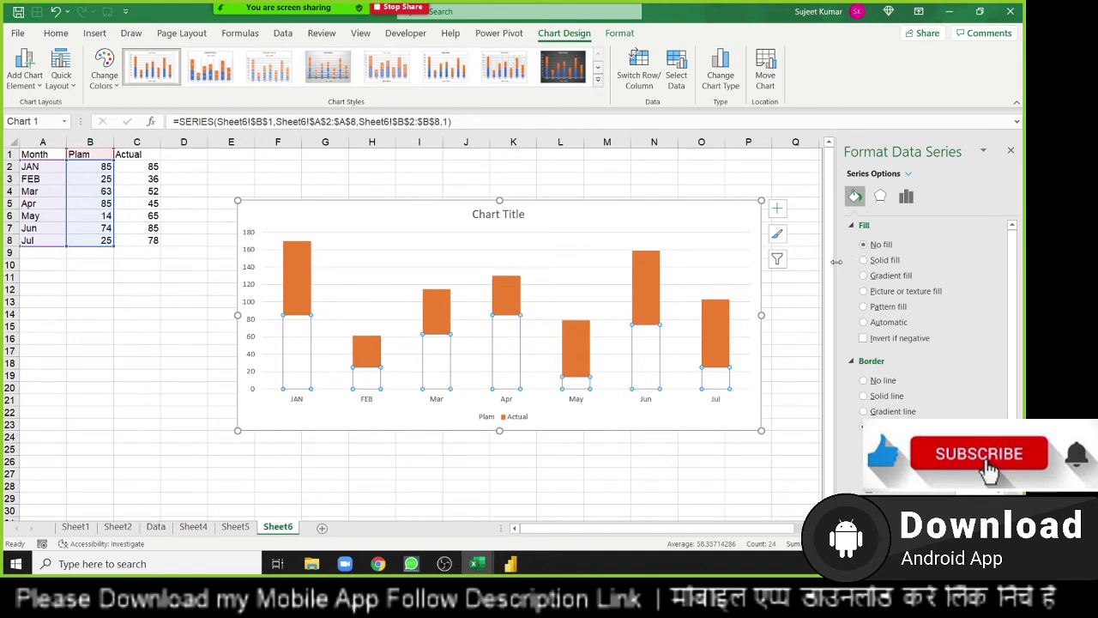
click(866, 382)
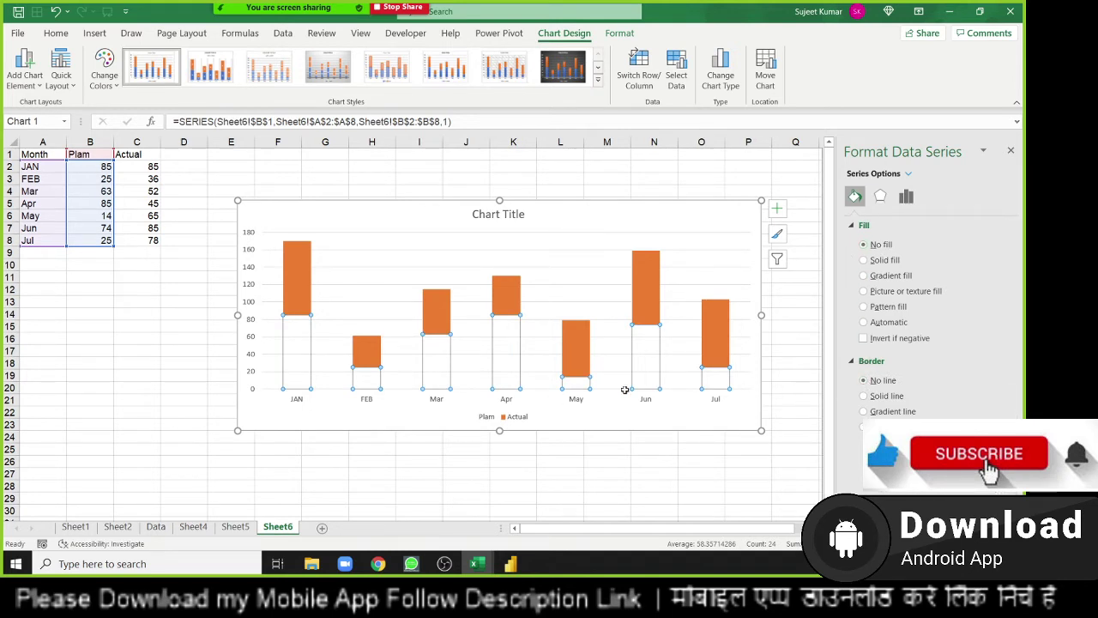
click(590, 416)
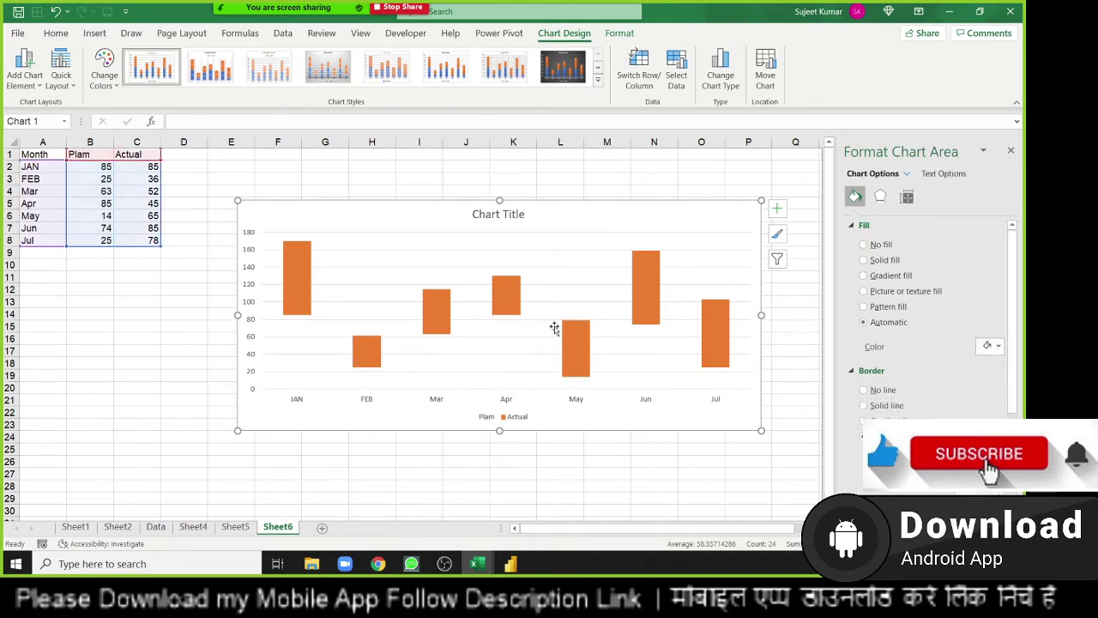
- Add data labels to the Actual series bars
click(512, 302)
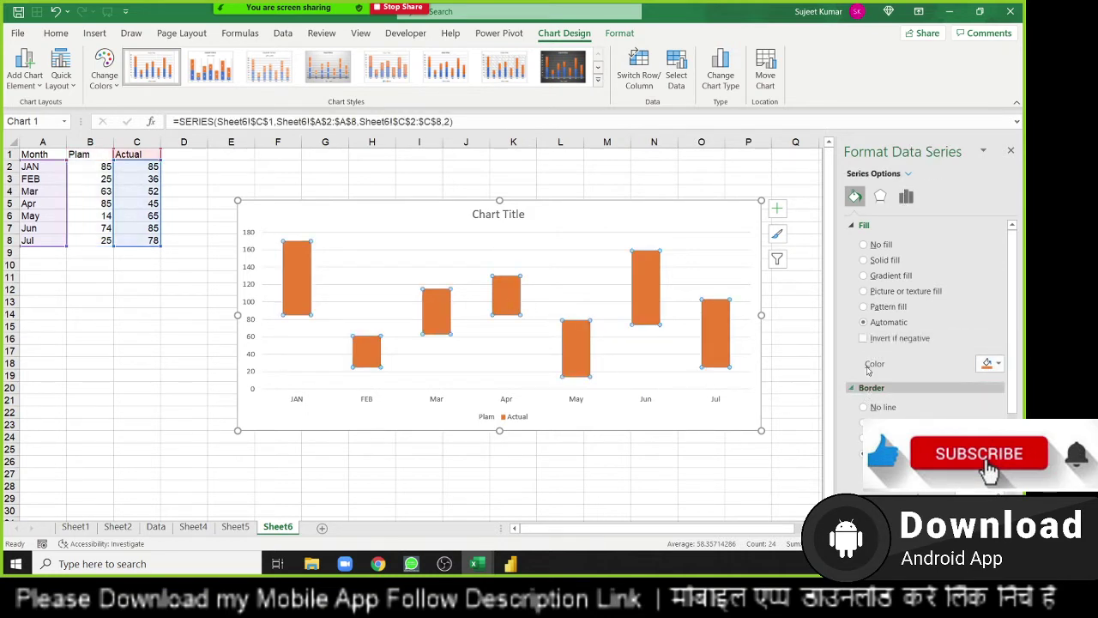
right_click(640, 298)
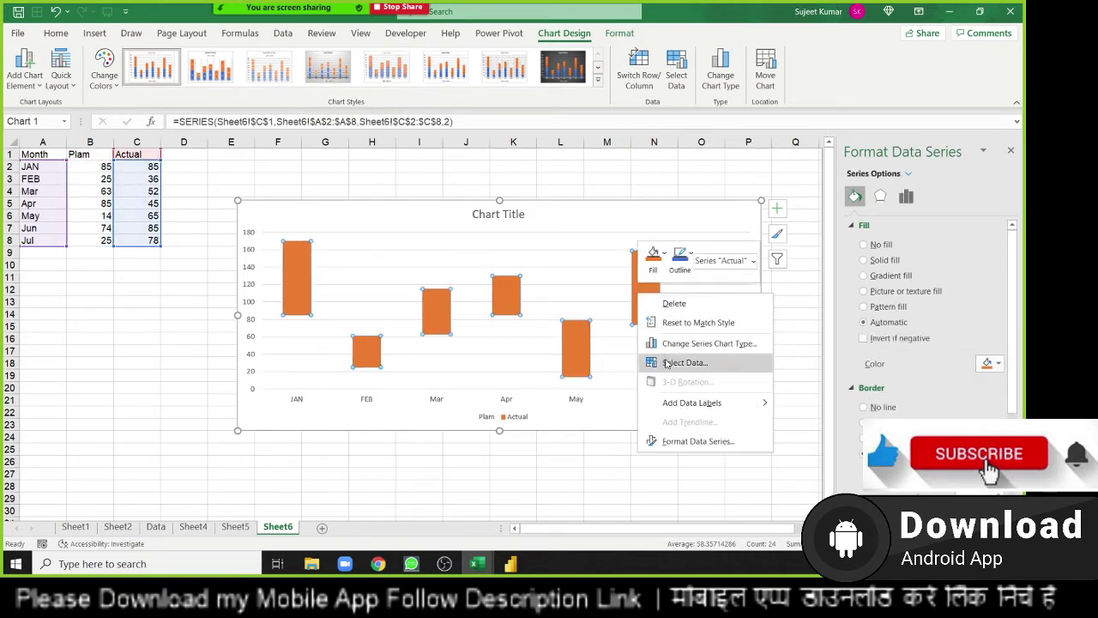
mouse_move(769, 403)
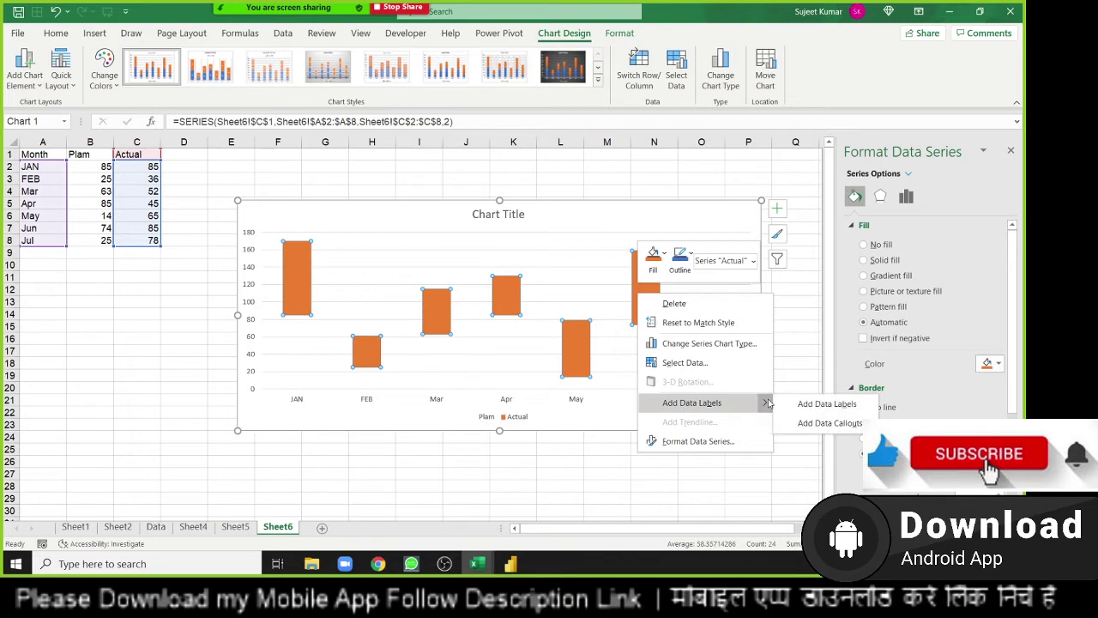
click(826, 403)
click(670, 421)
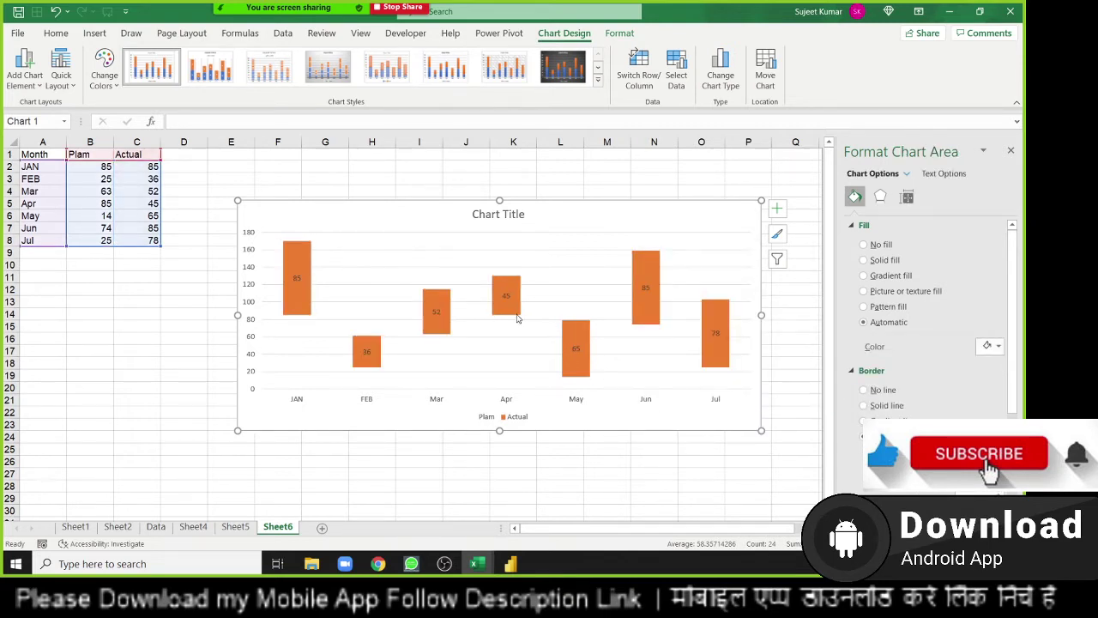
- Fill only the Apr Actual bar with red
click(520, 318)
click(520, 318)
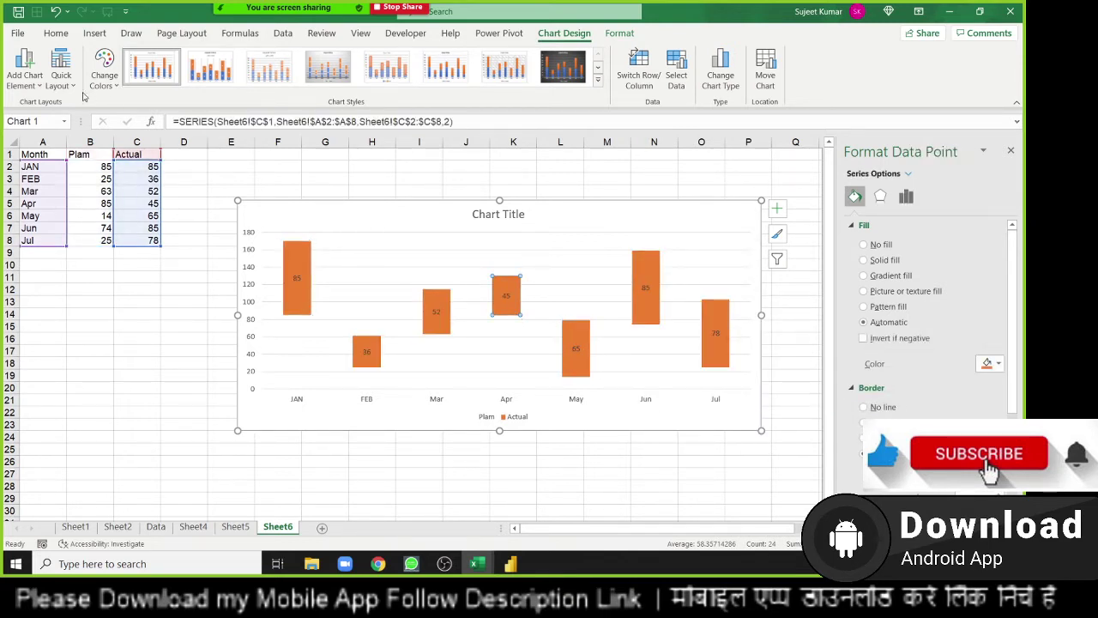
click(56, 33)
click(274, 82)
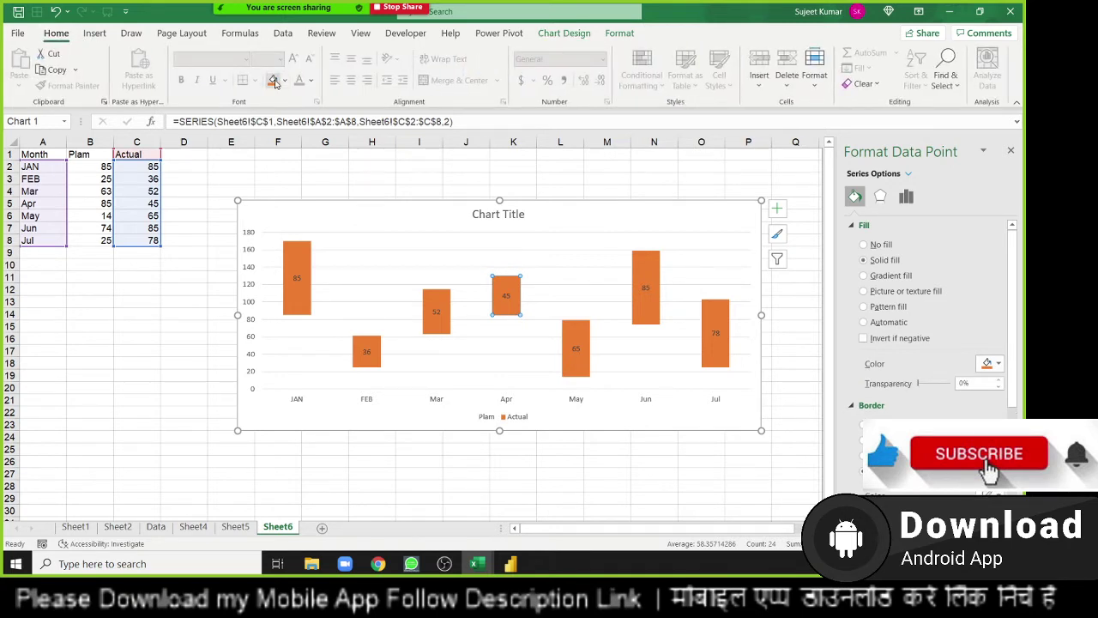
click(285, 83)
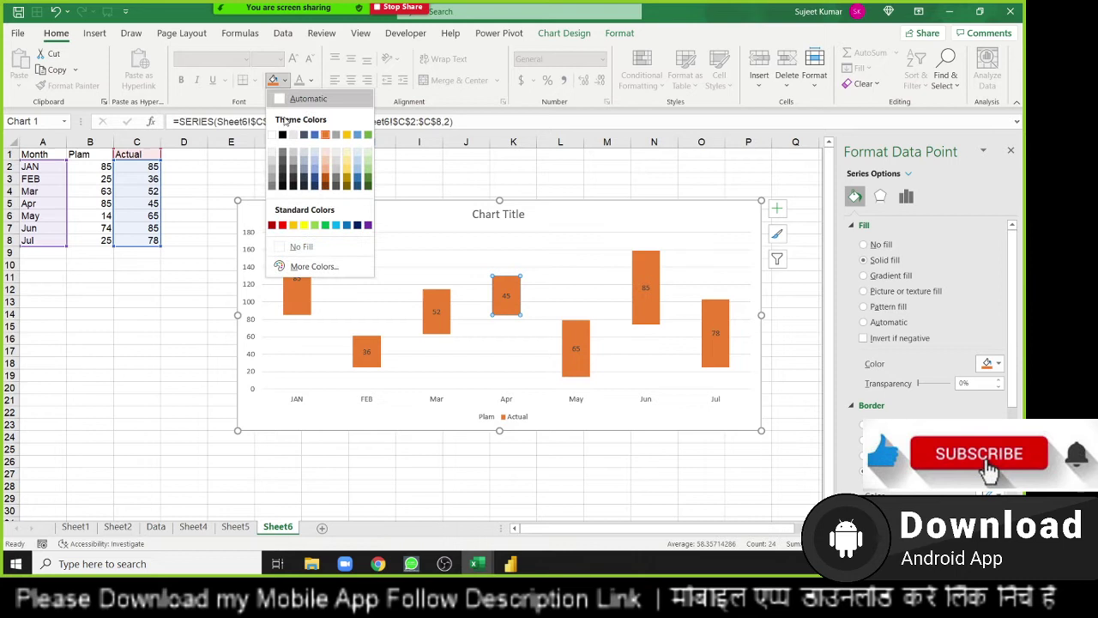
click(284, 223)
click(284, 385)
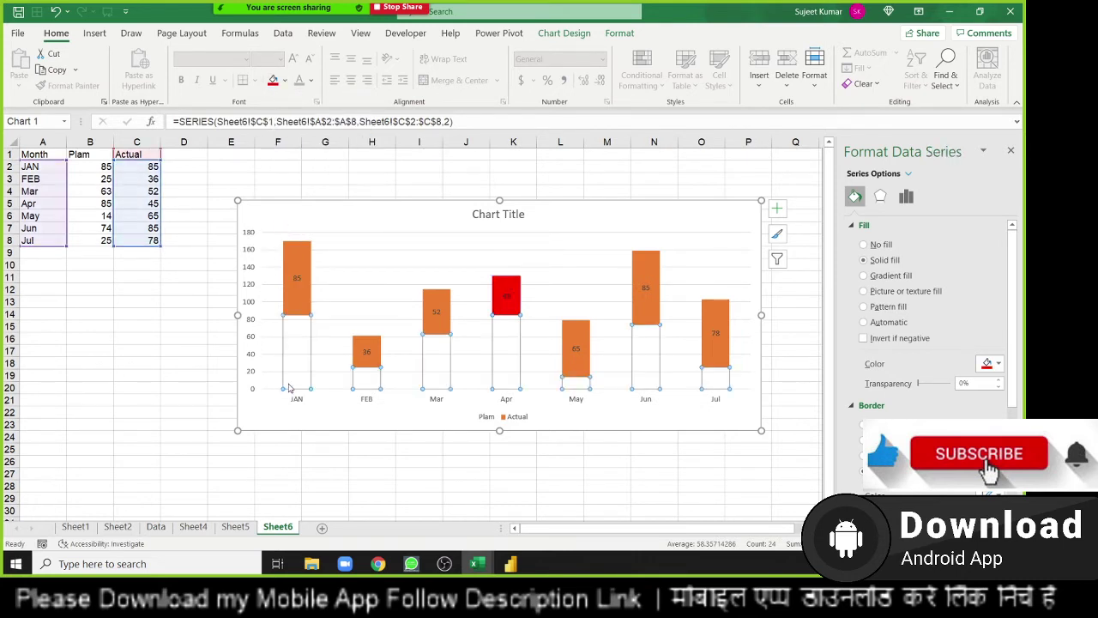
click(762, 420)
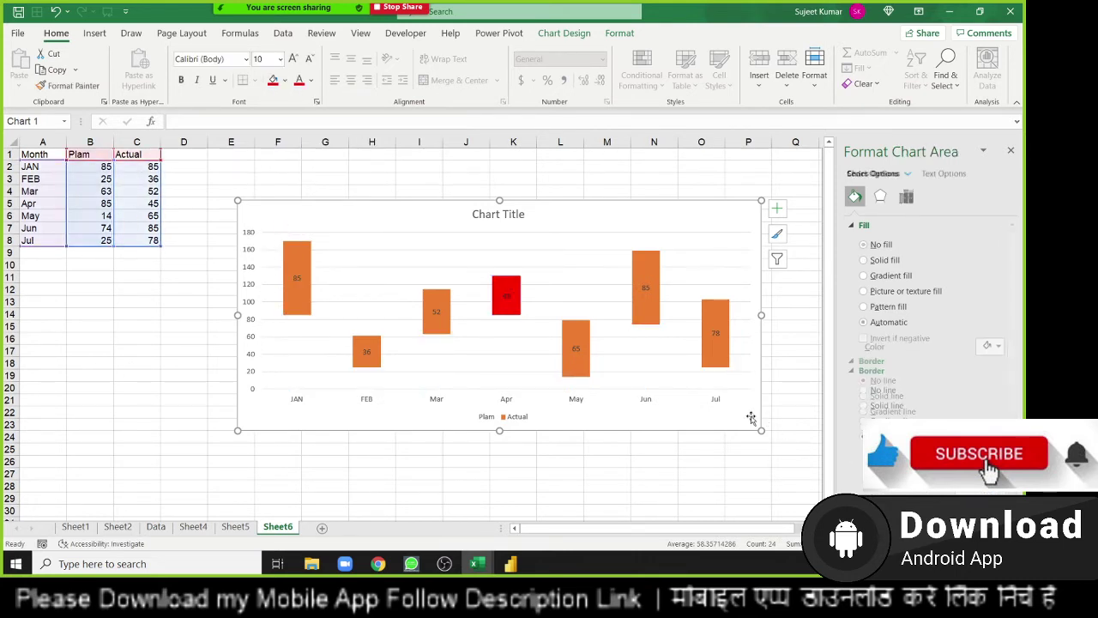
- Clear July's Plam in B8 to 0 and set July's Actual in C8 to 150
click(102, 240)
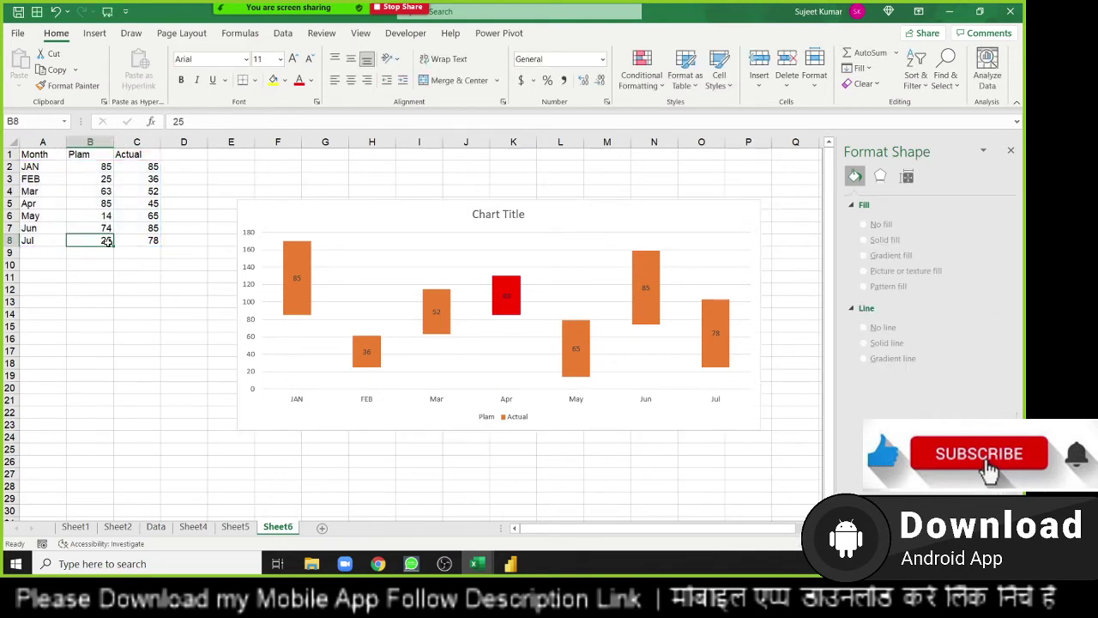
key(BackSpace)
key(Return)
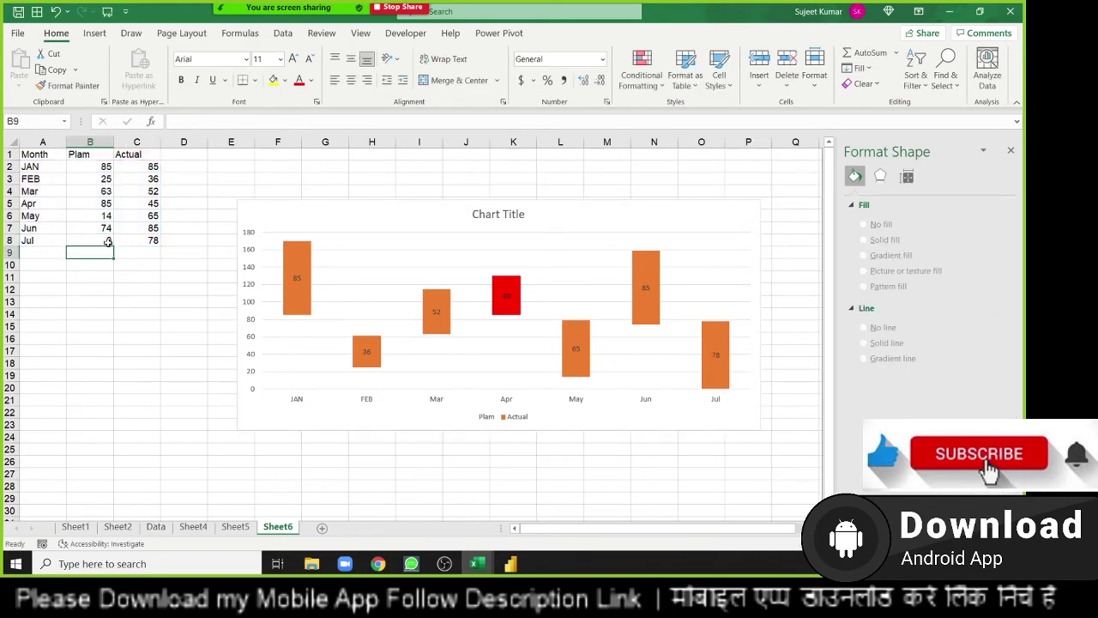
click(108, 242)
key(Right)
text(90)
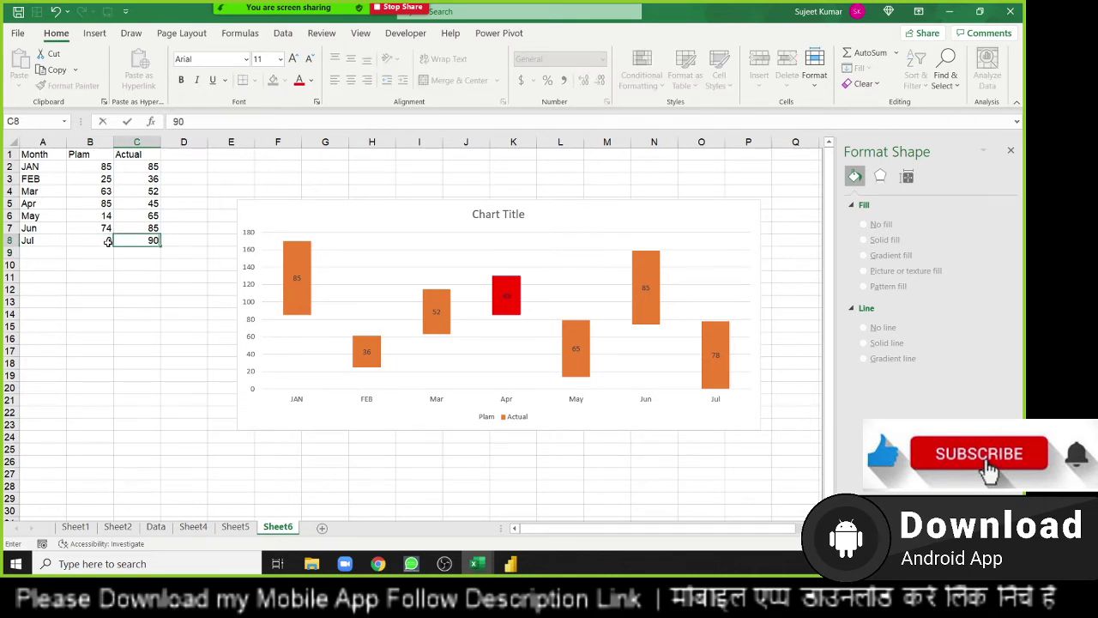
key(Return)
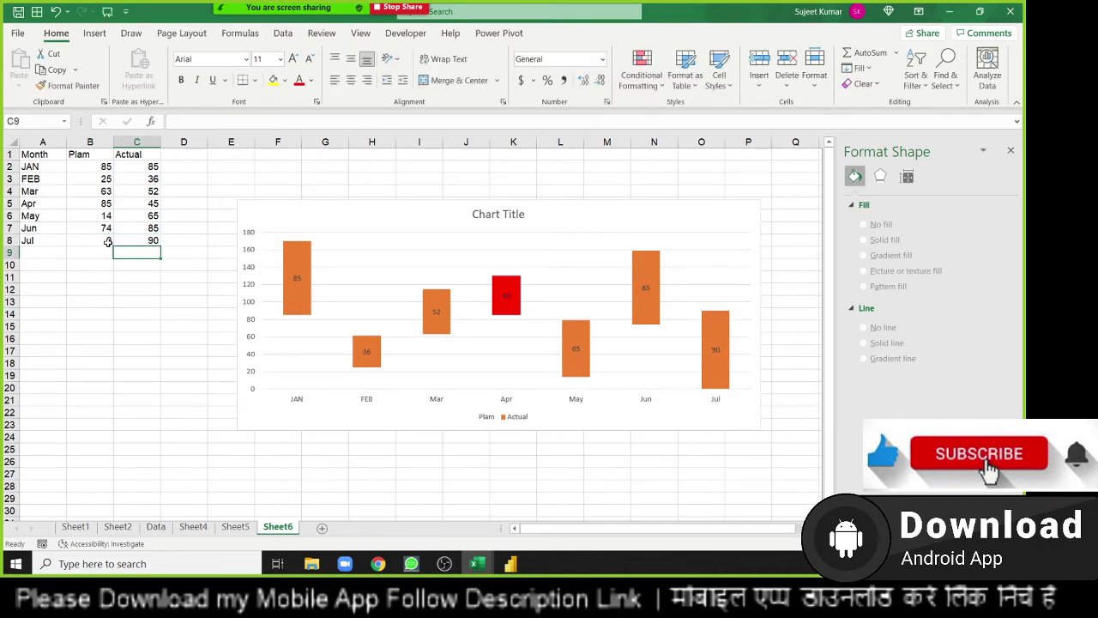
key(Up)
text(150)
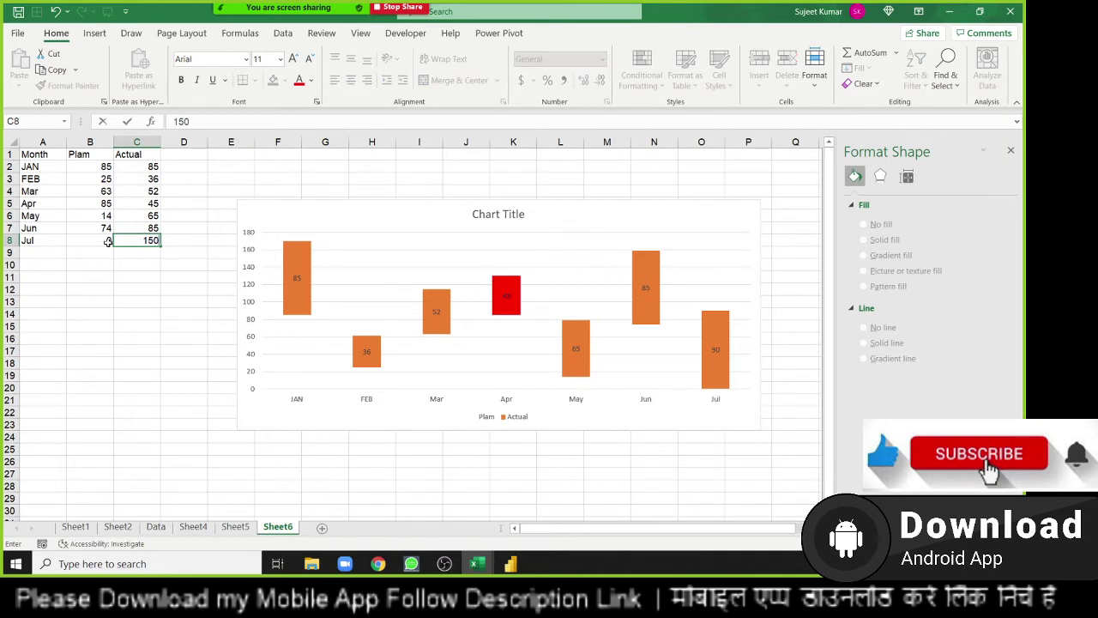
key(Return)
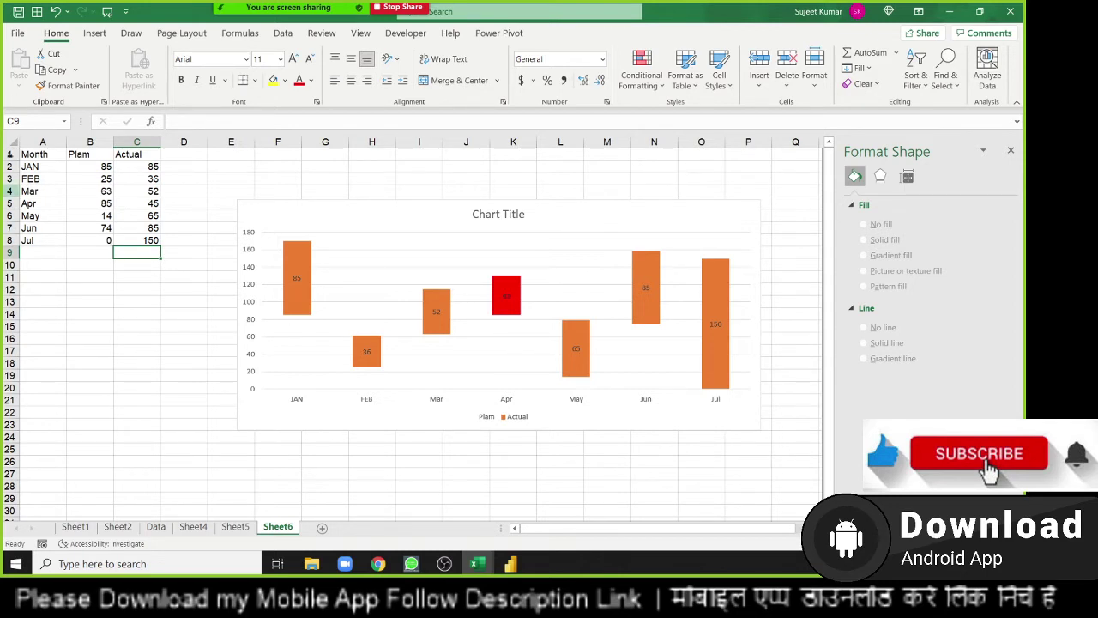
drag(97, 159, 96, 228)
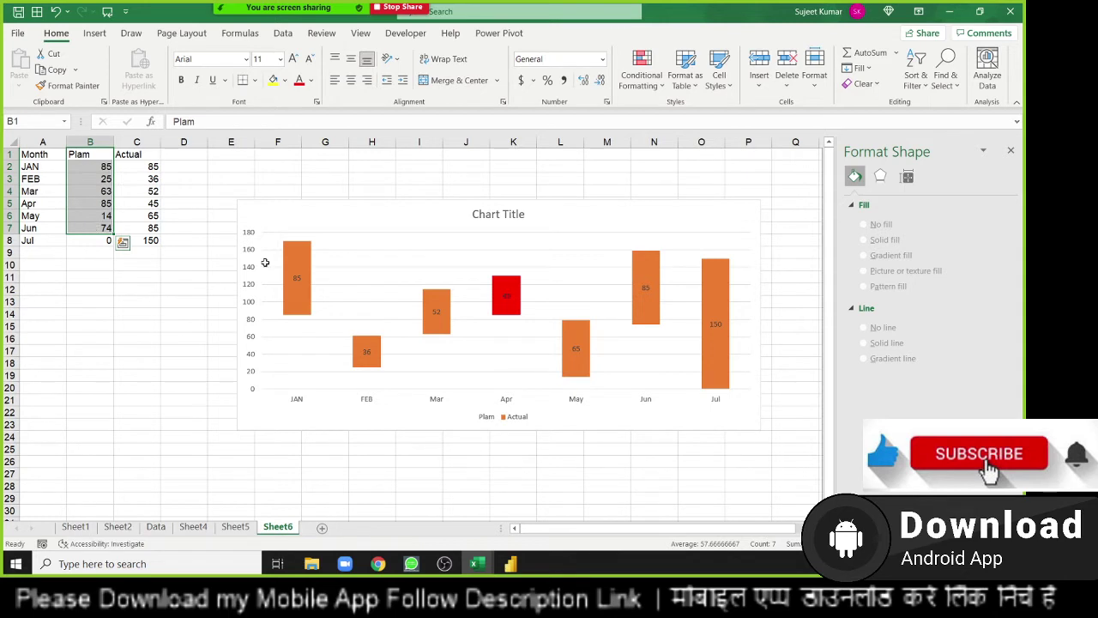
click(388, 221)
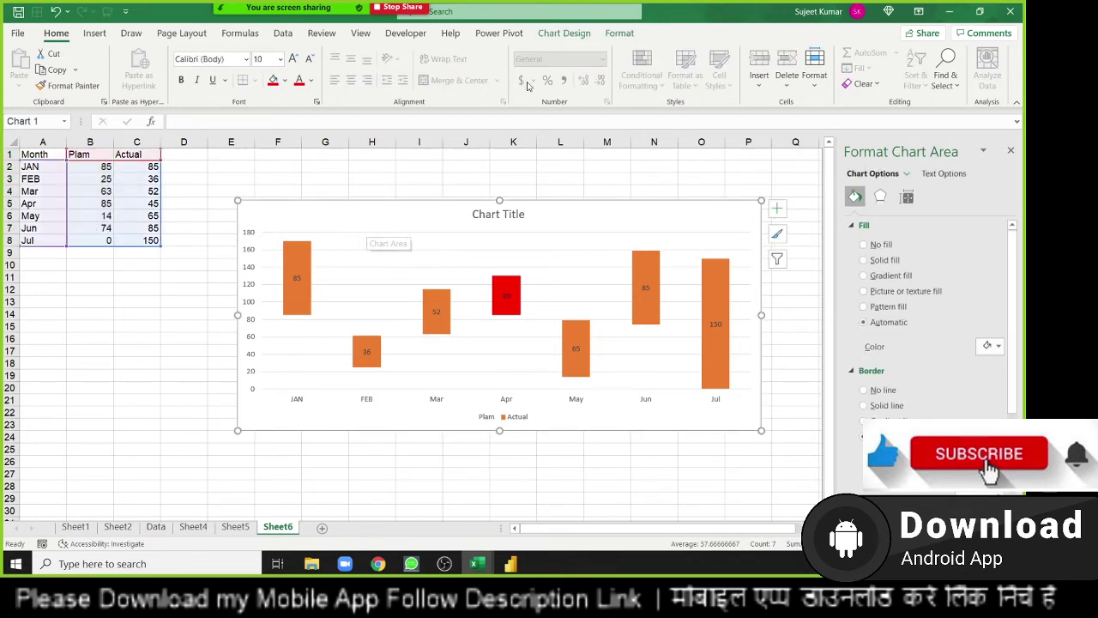
click(578, 33)
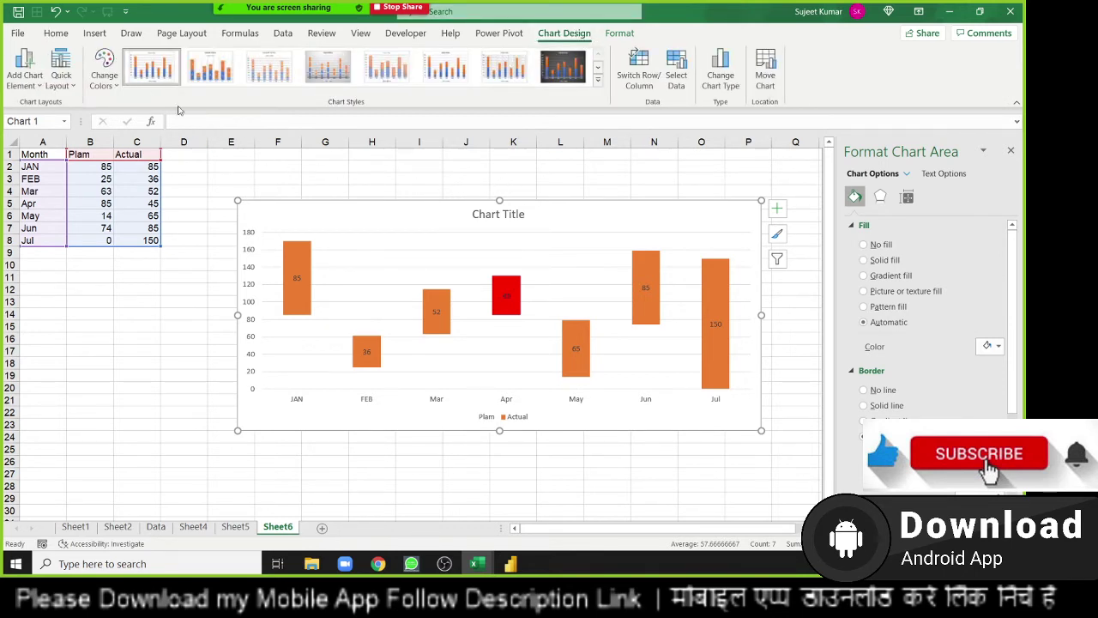
click(599, 80)
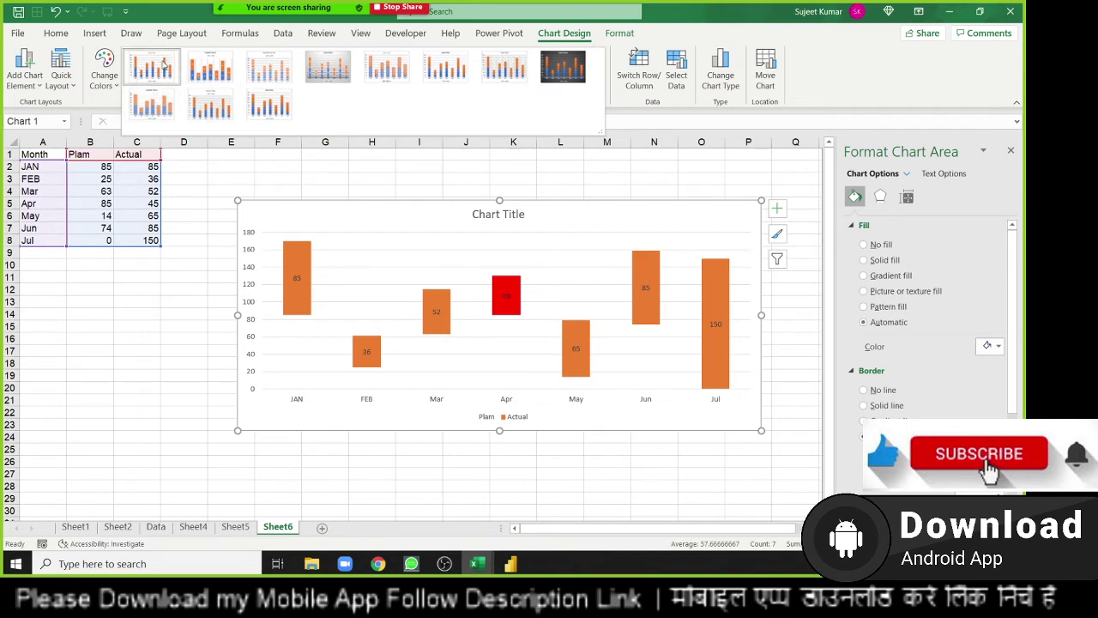
click(269, 211)
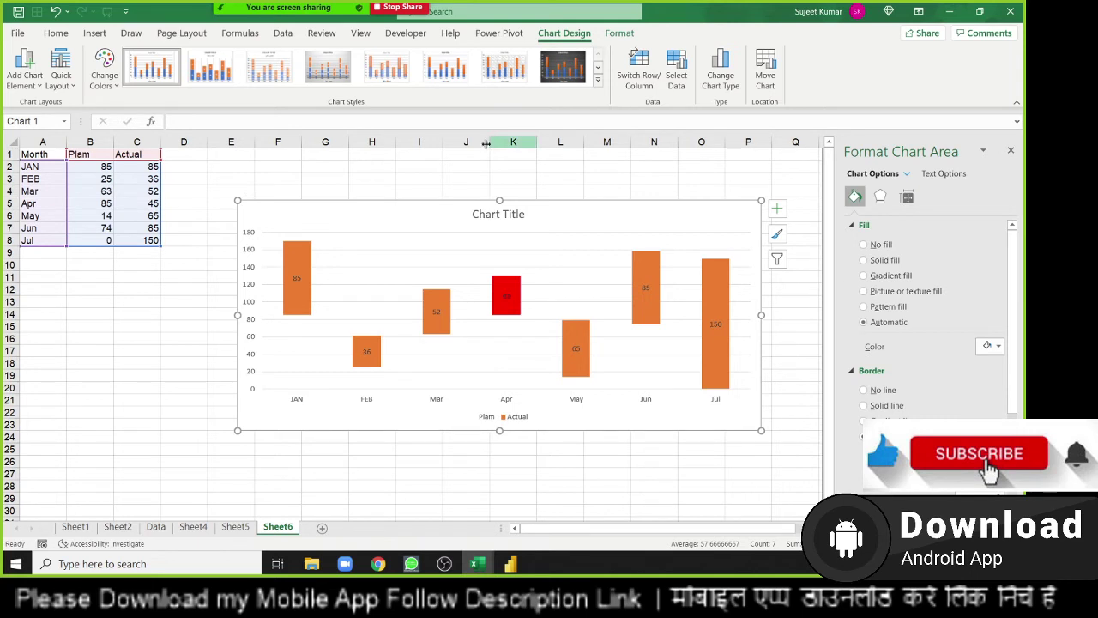
right_click(296, 250)
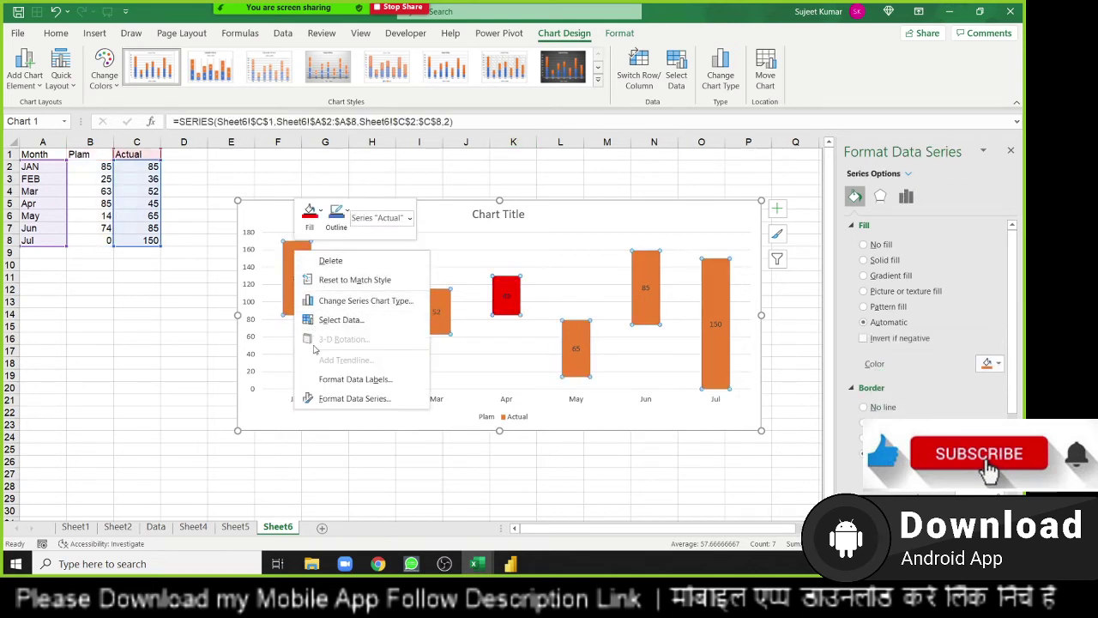
click(343, 307)
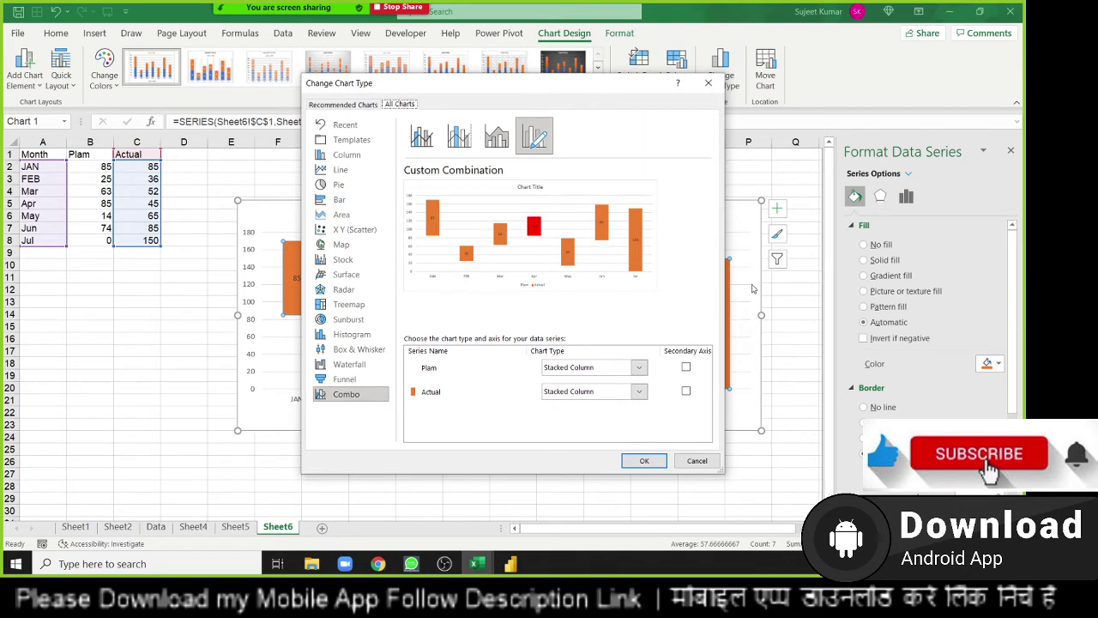
click(709, 86)
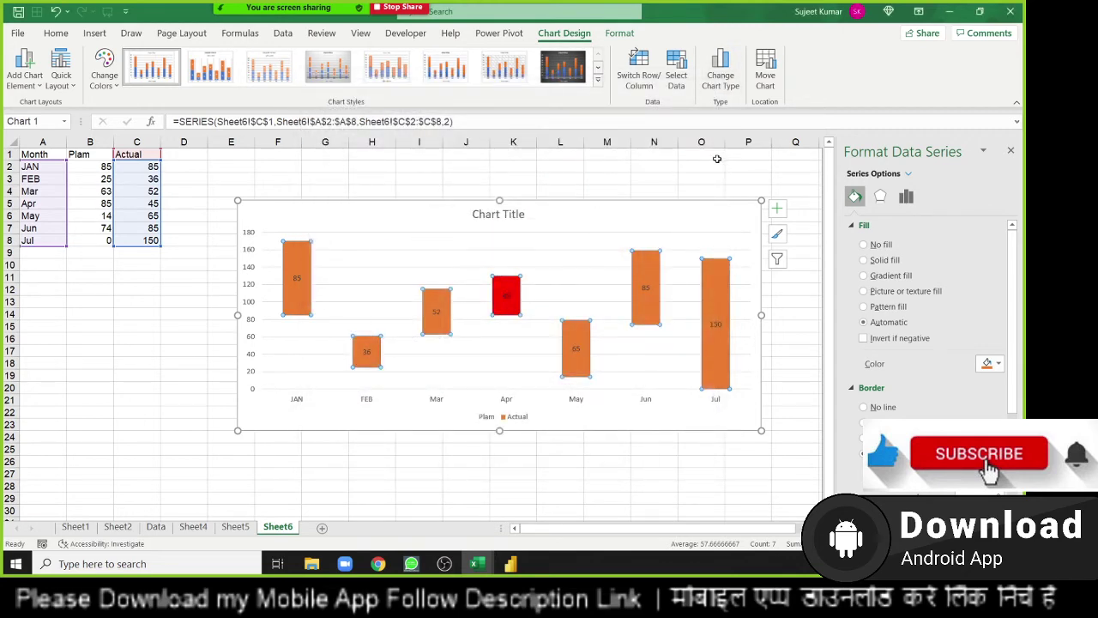
click(135, 176)
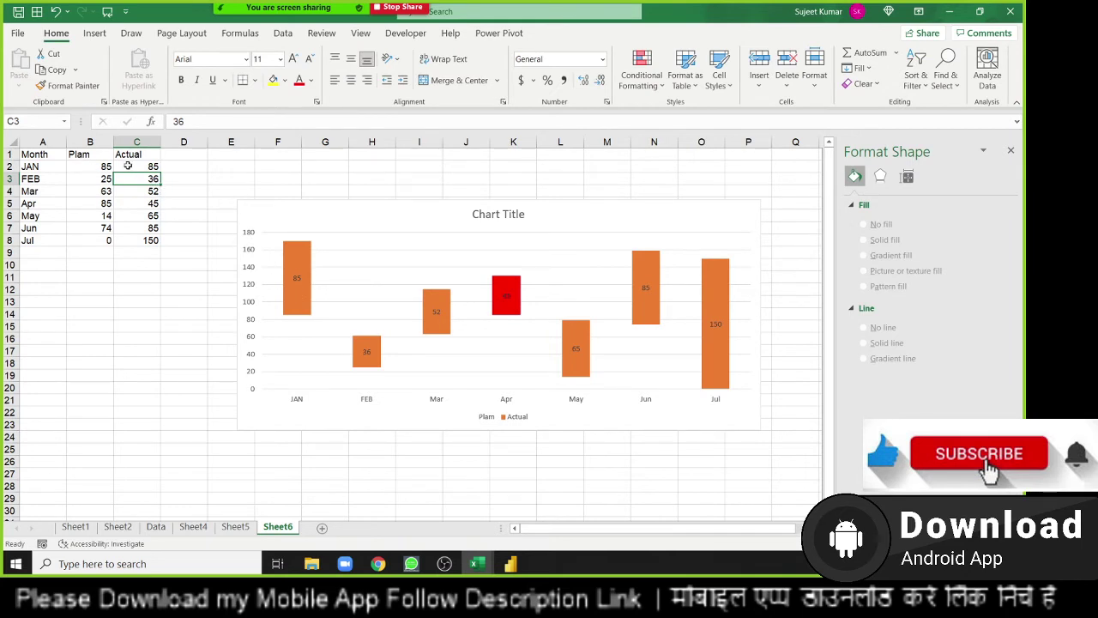
- Enter the header 'Sales' in cell D1
click(171, 157)
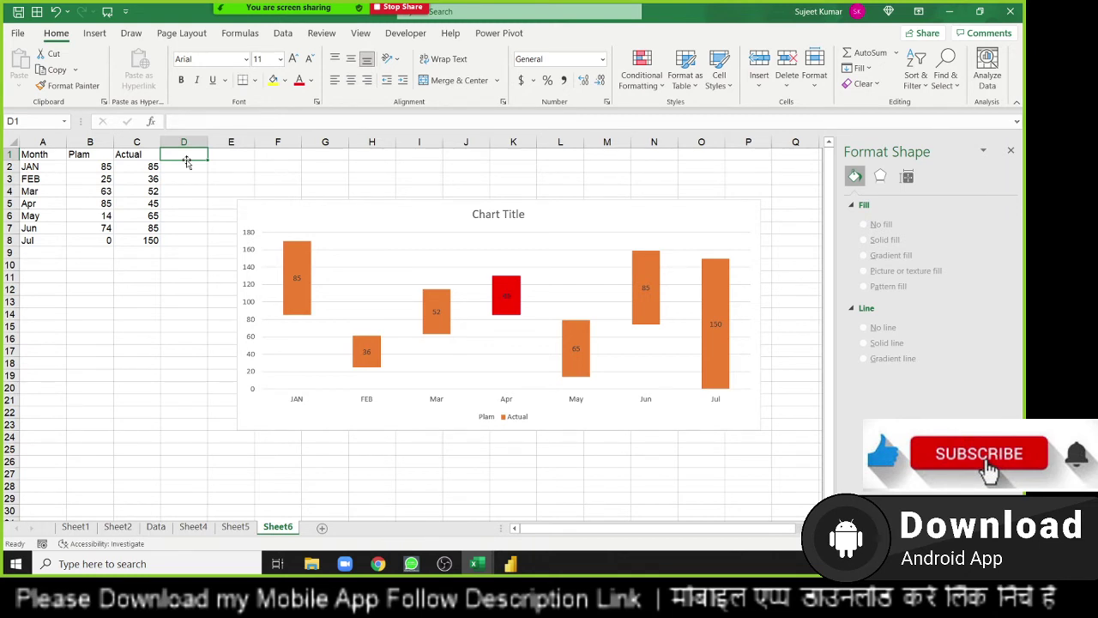
text(Datya)
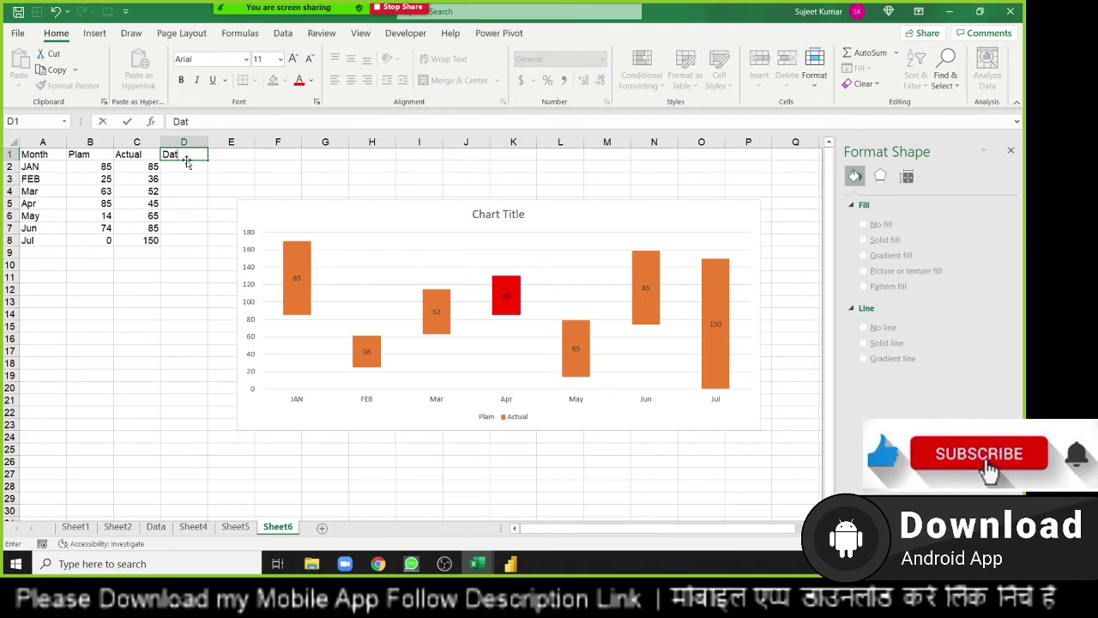
key(BackSpace)
key(BackSpace)
text(Sa)
text(les)
key(Return)
- Fill D2:D8 with 85, 36, 85, 25, 63, 25, 63, then select the chart area
text(85)
key(Return)
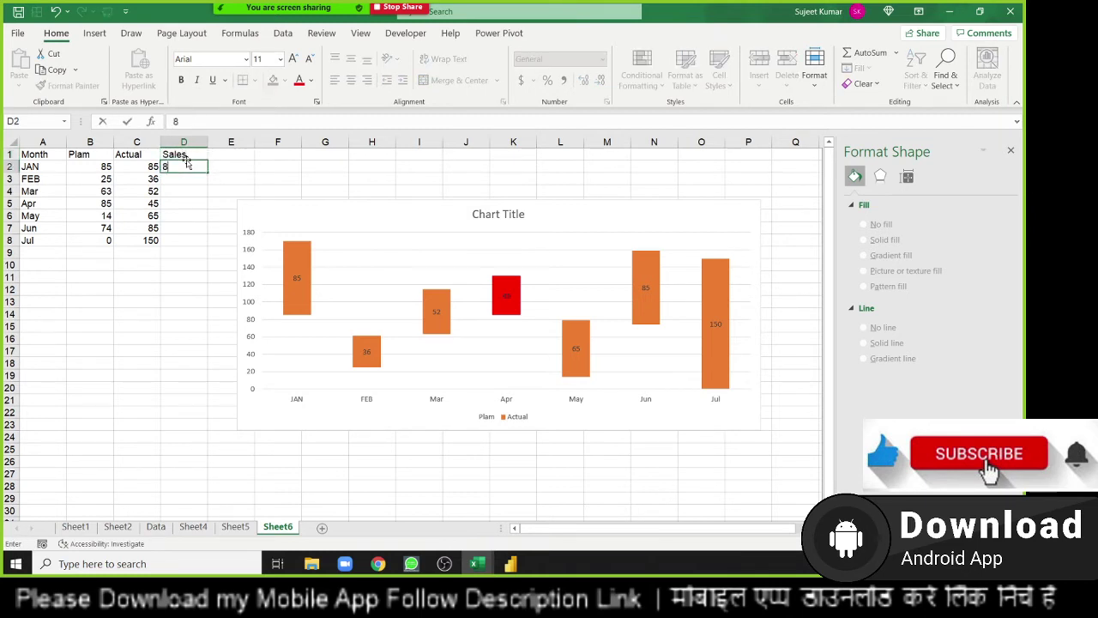
text(36)
key(Return)
text(85)
key(Return)
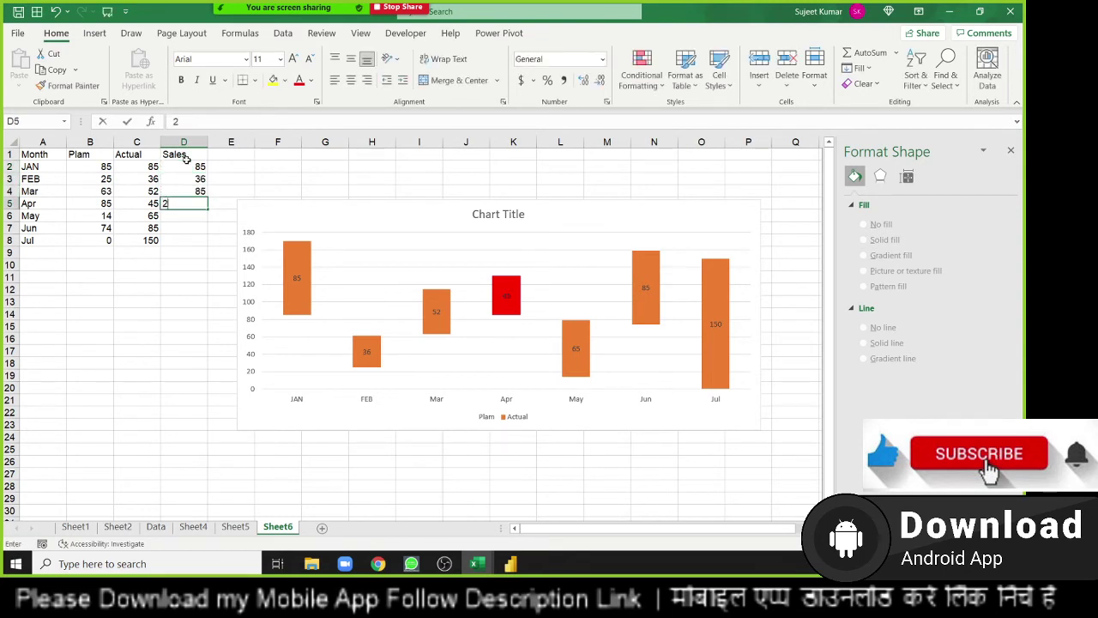
text(25)
key(Return)
text(63)
key(Return)
text(25)
key(Return)
text(63)
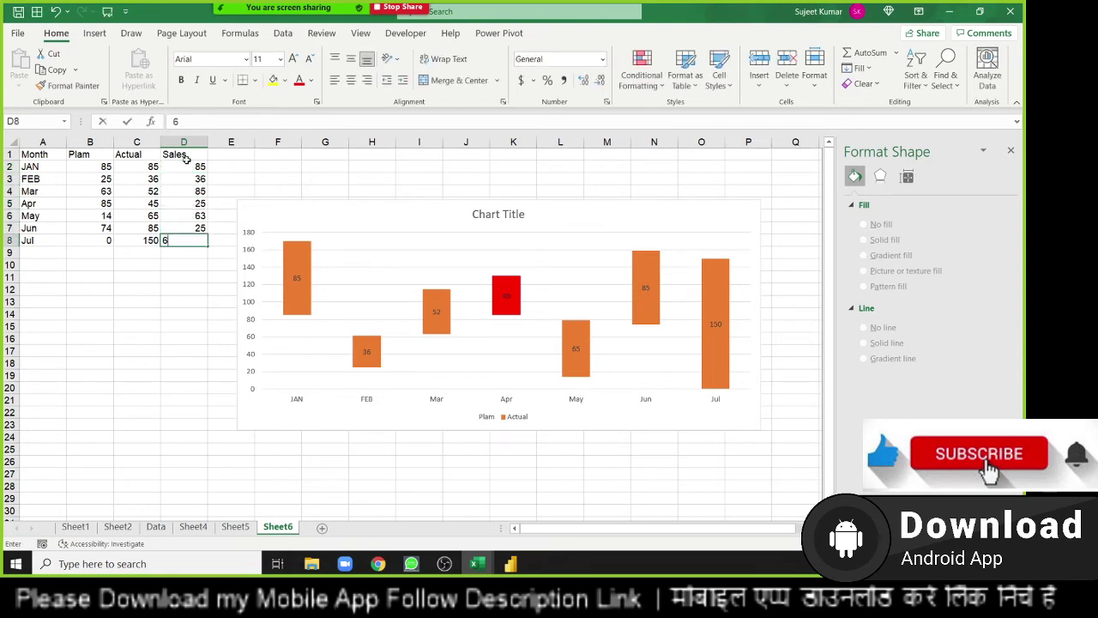
key(Return)
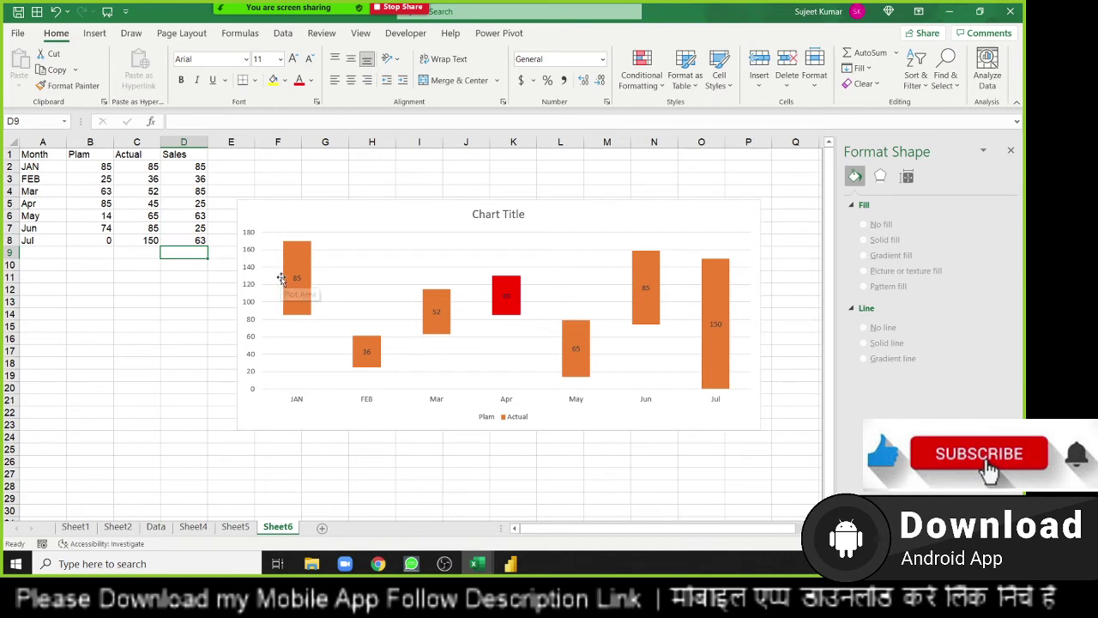
click(291, 276)
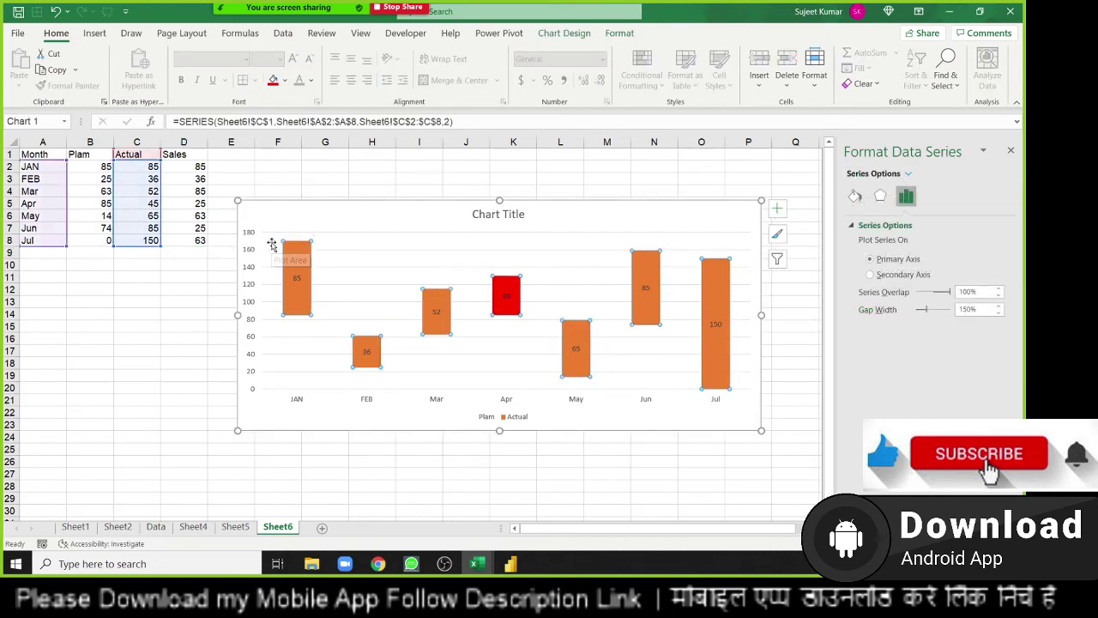
click(300, 424)
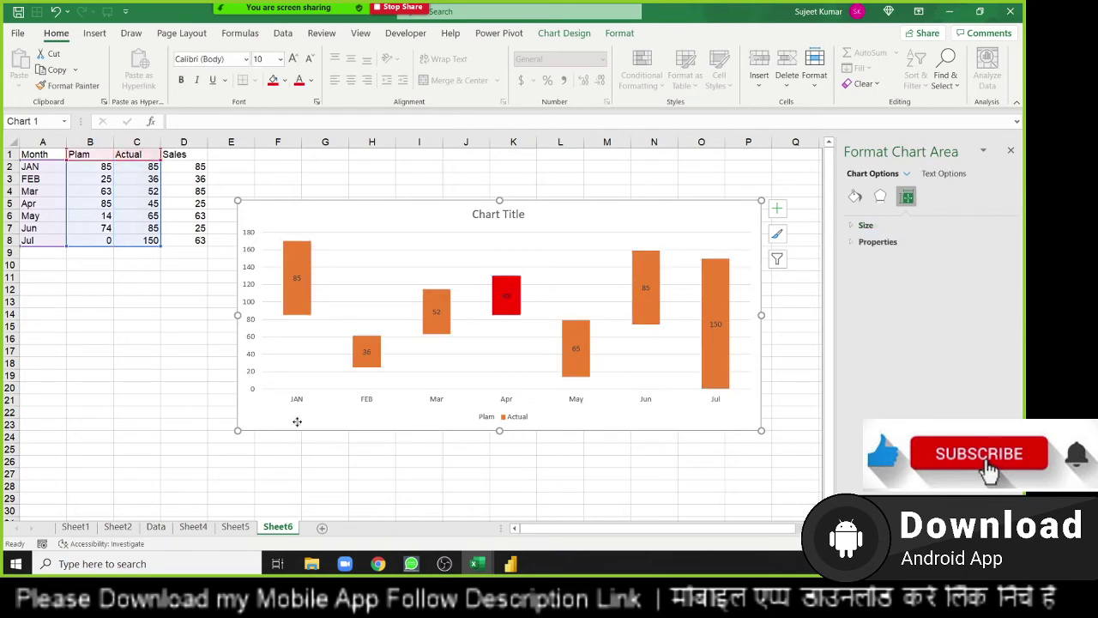
- Add a chart series named Sales with values from D2:D8
right_click(300, 426)
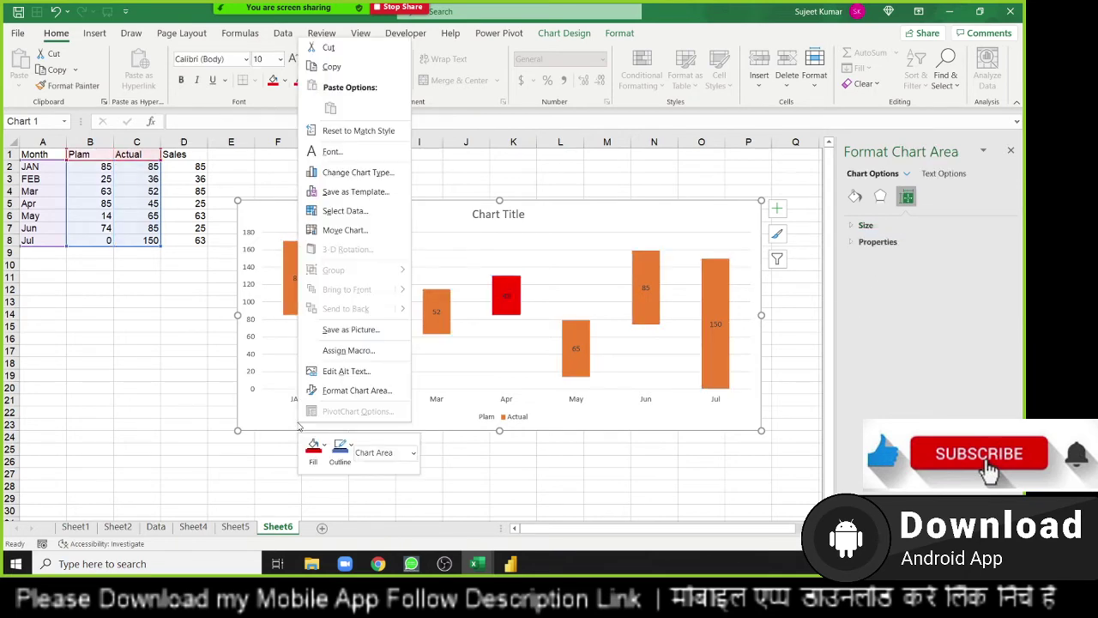
click(384, 220)
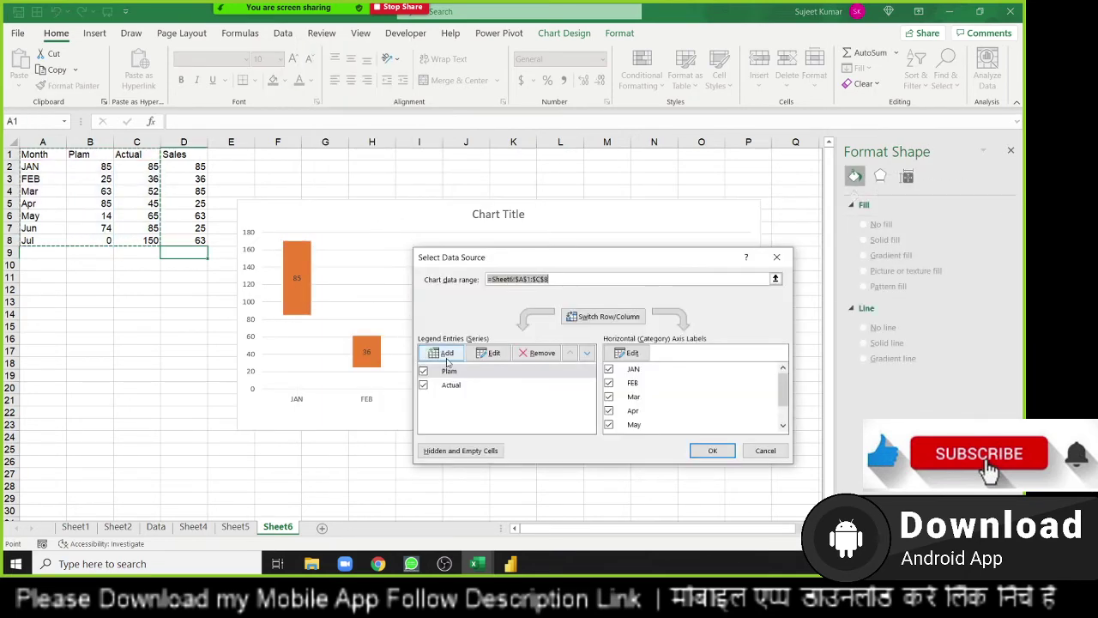
click(446, 354)
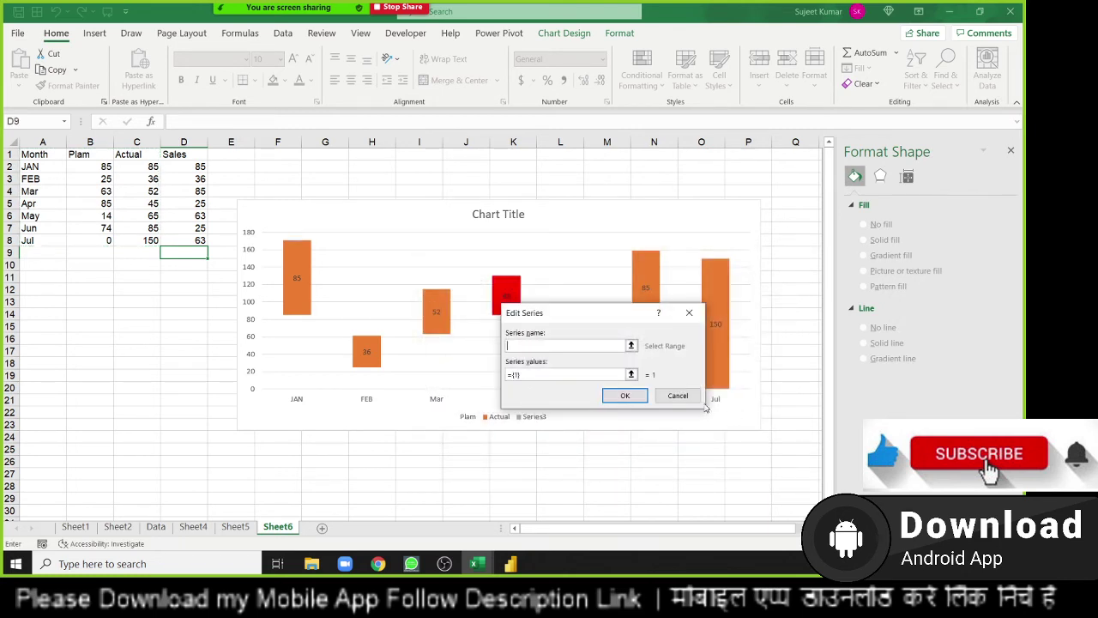
drag(194, 163, 191, 242)
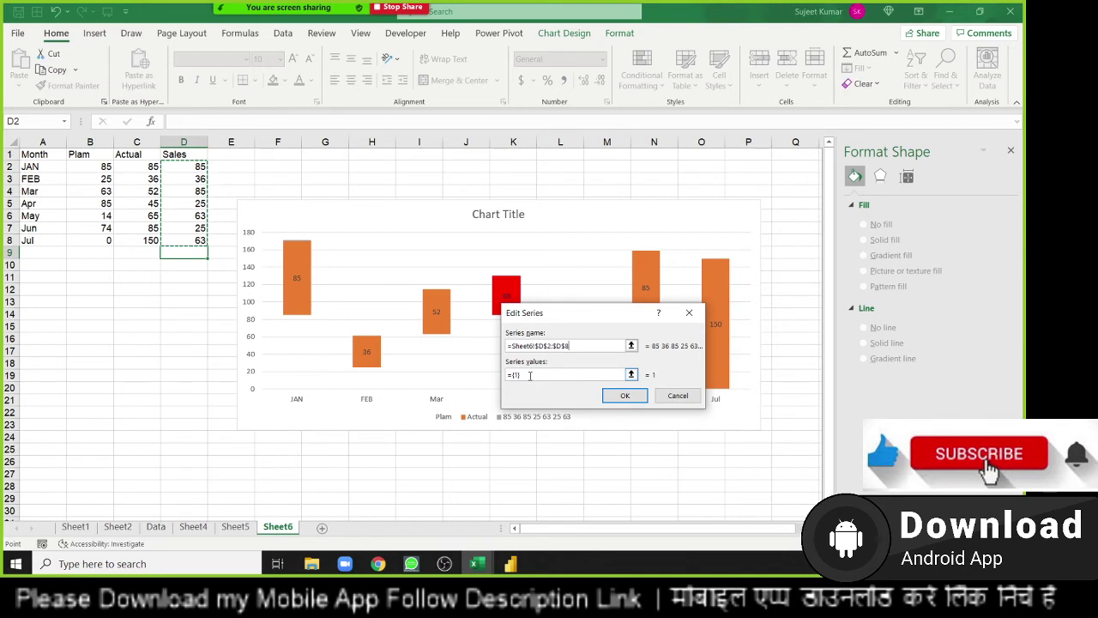
drag(582, 346, 504, 346)
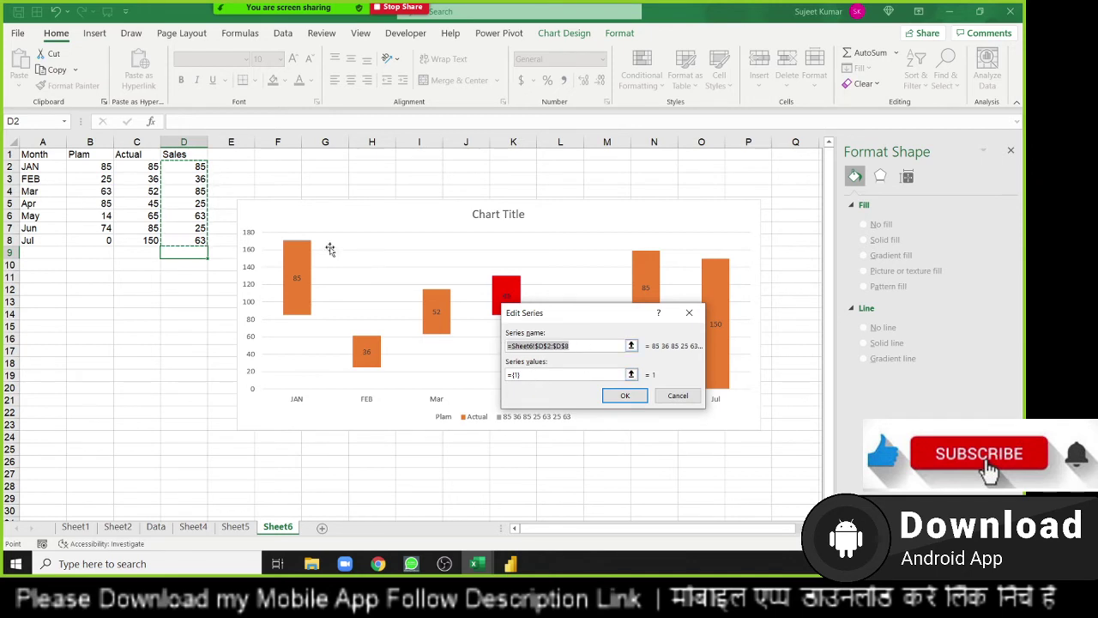
click(191, 155)
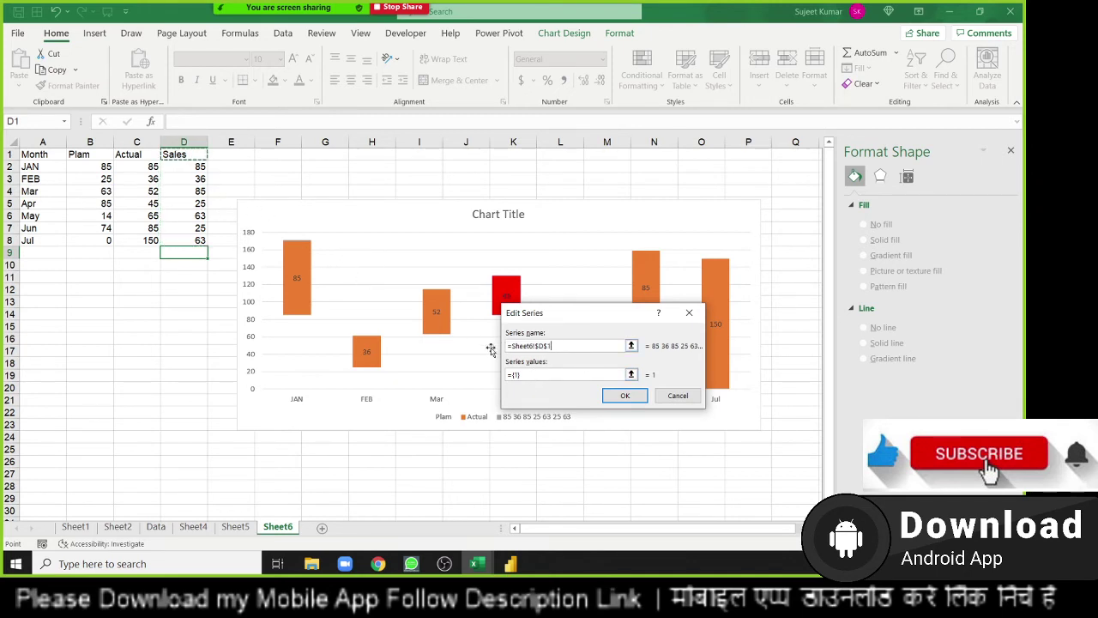
drag(527, 375, 508, 375)
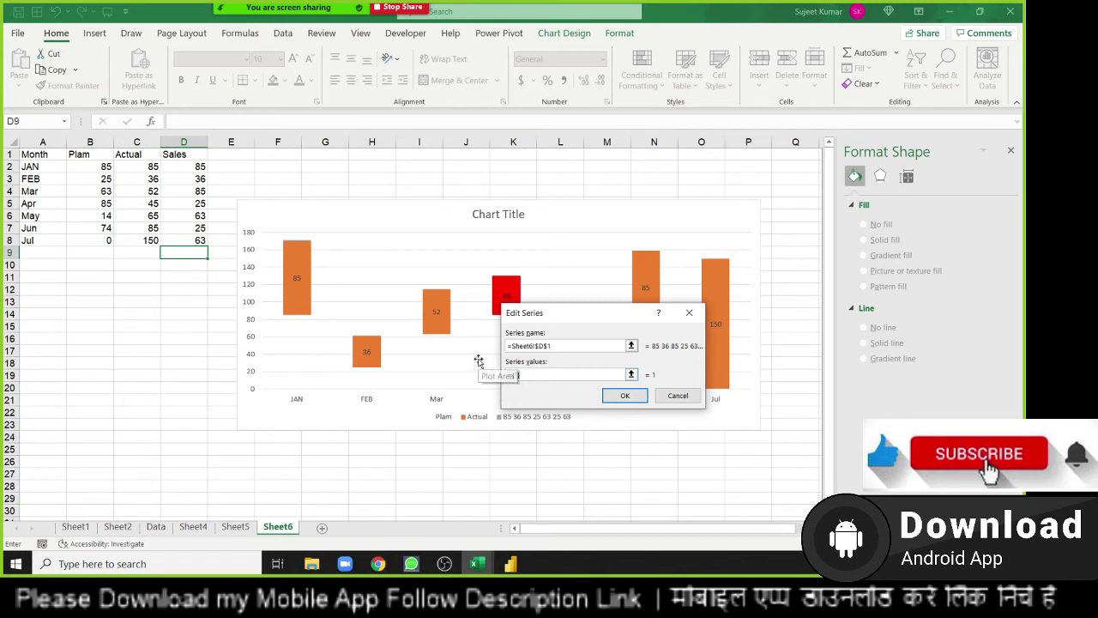
text(=)
drag(196, 165, 201, 241)
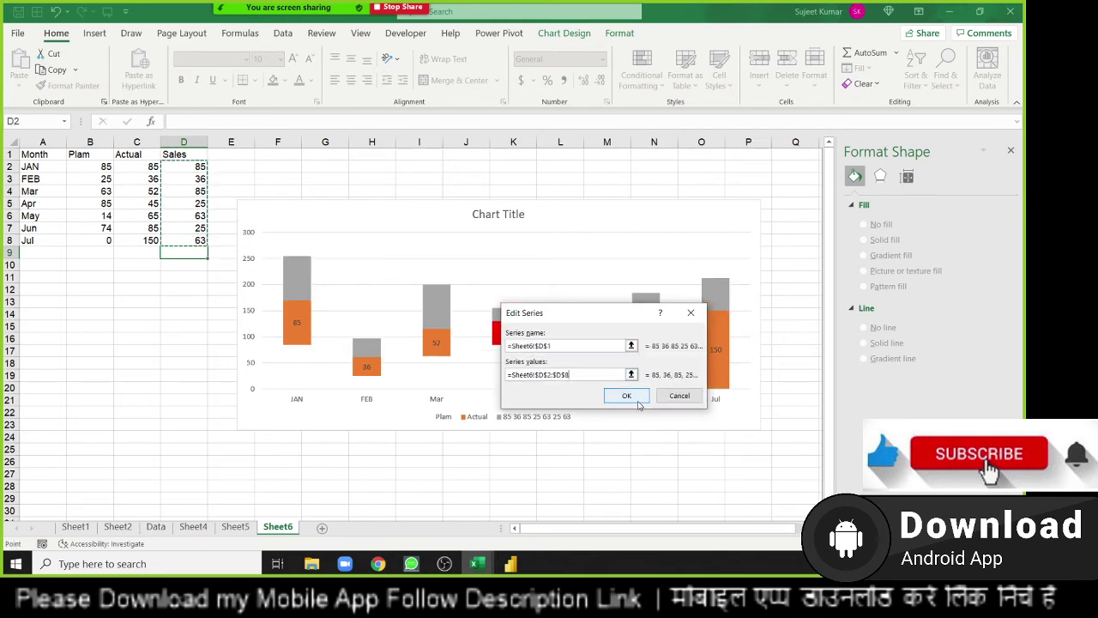
click(626, 396)
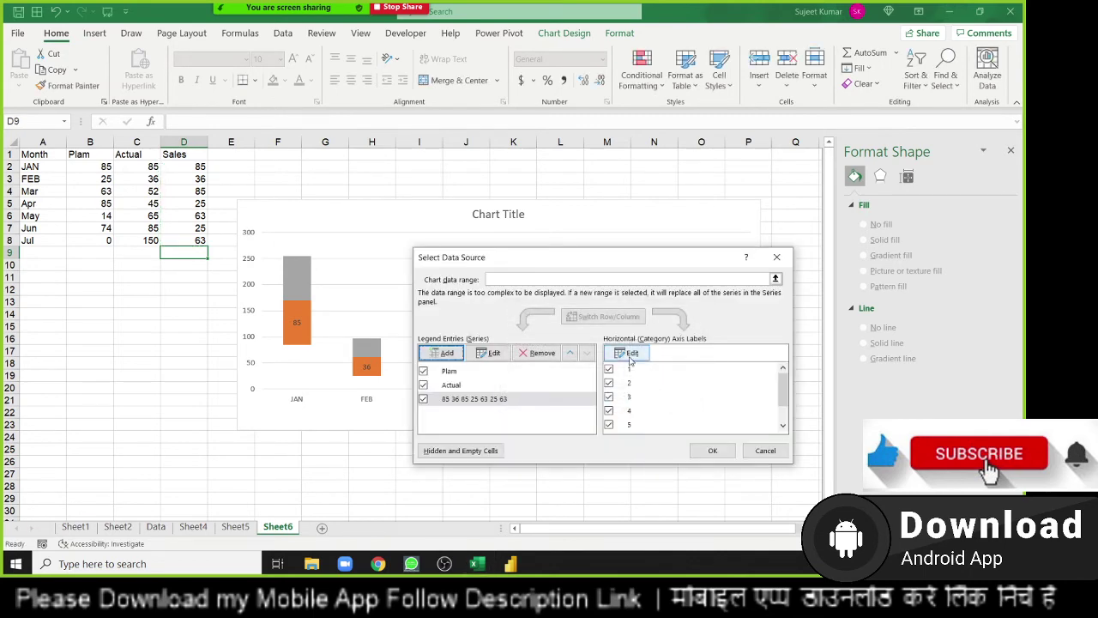
- Use the month names in A2:A8 (JAN to Jul) as horizontal axis labels
click(626, 353)
drag(34, 168, 34, 240)
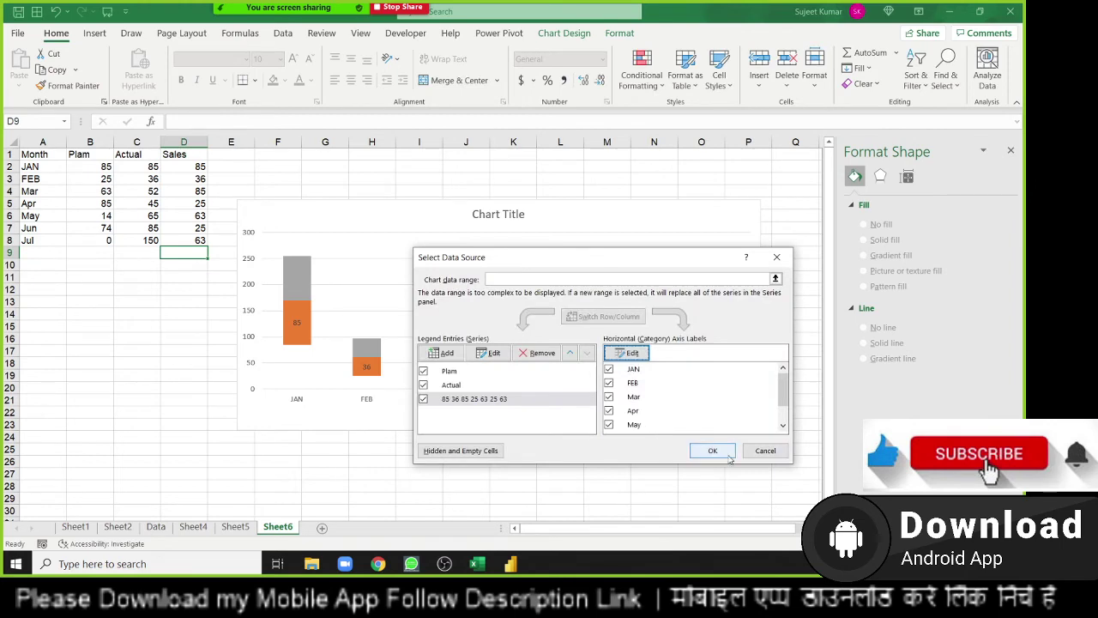
click(712, 450)
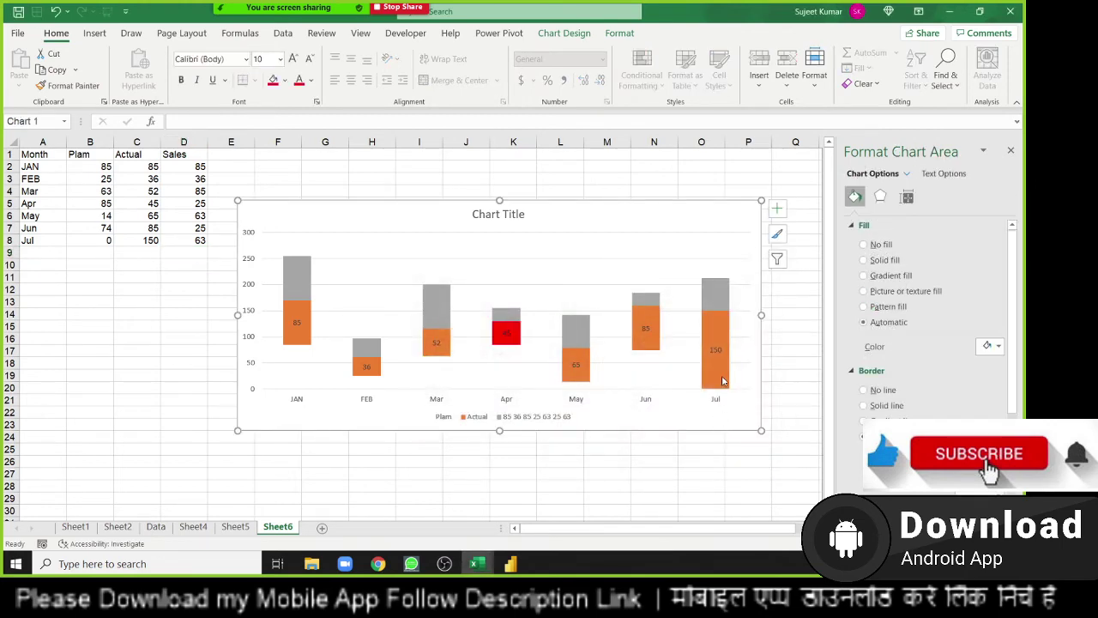
right_click(722, 379)
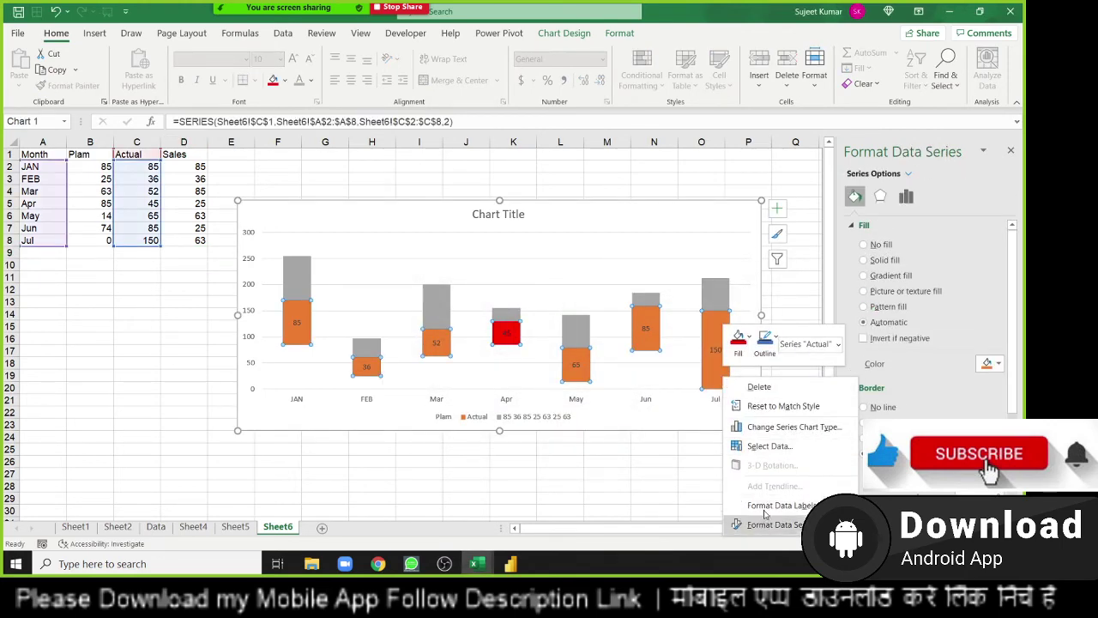
click(782, 427)
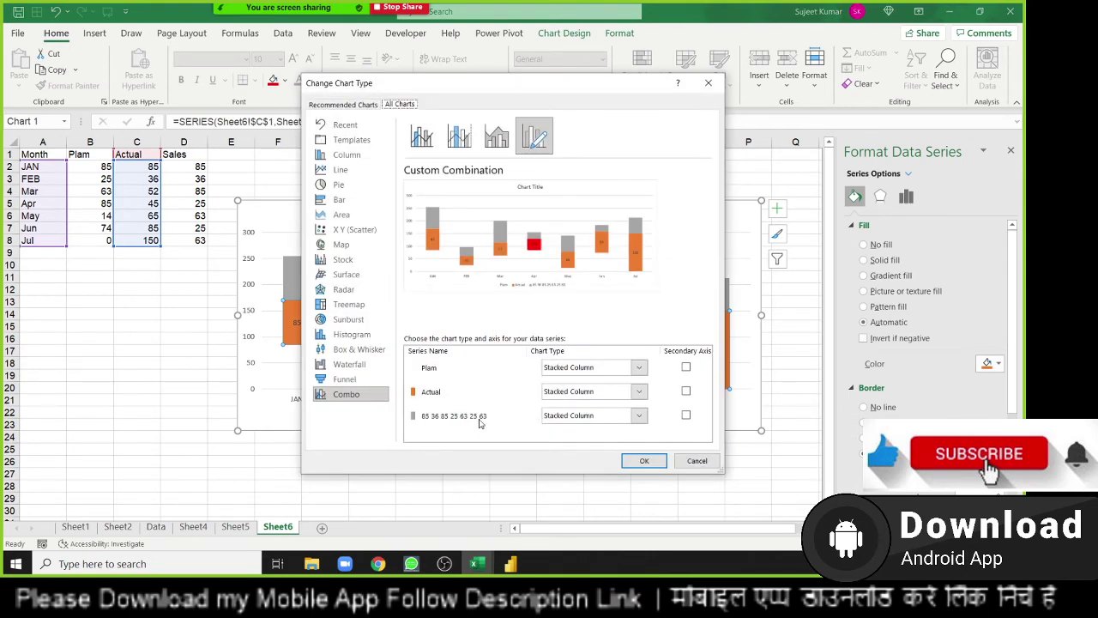
click(591, 417)
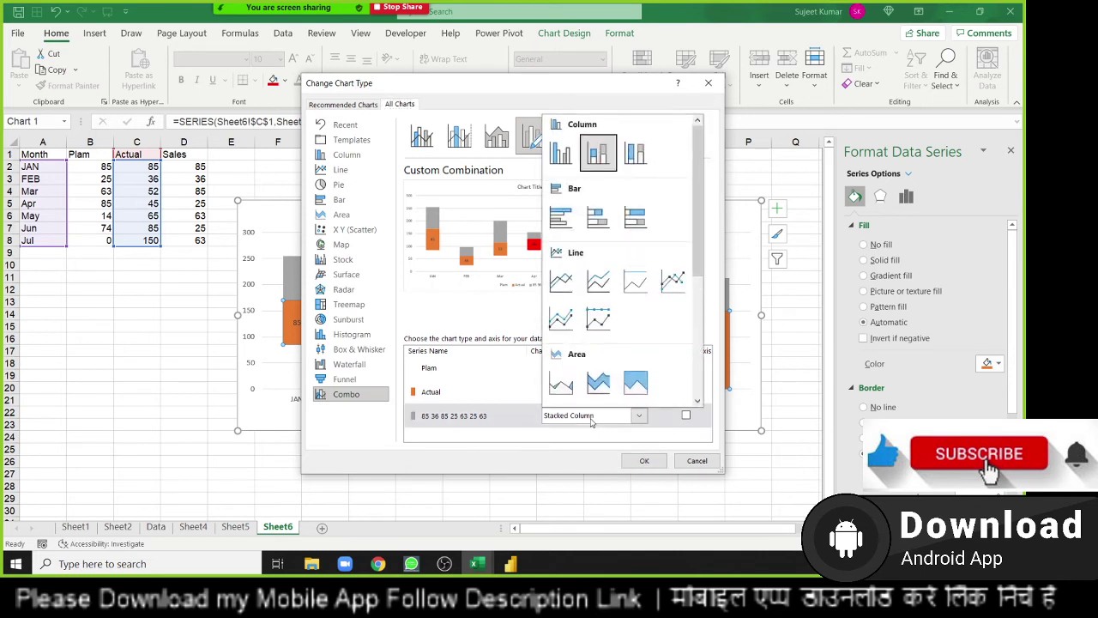
click(559, 151)
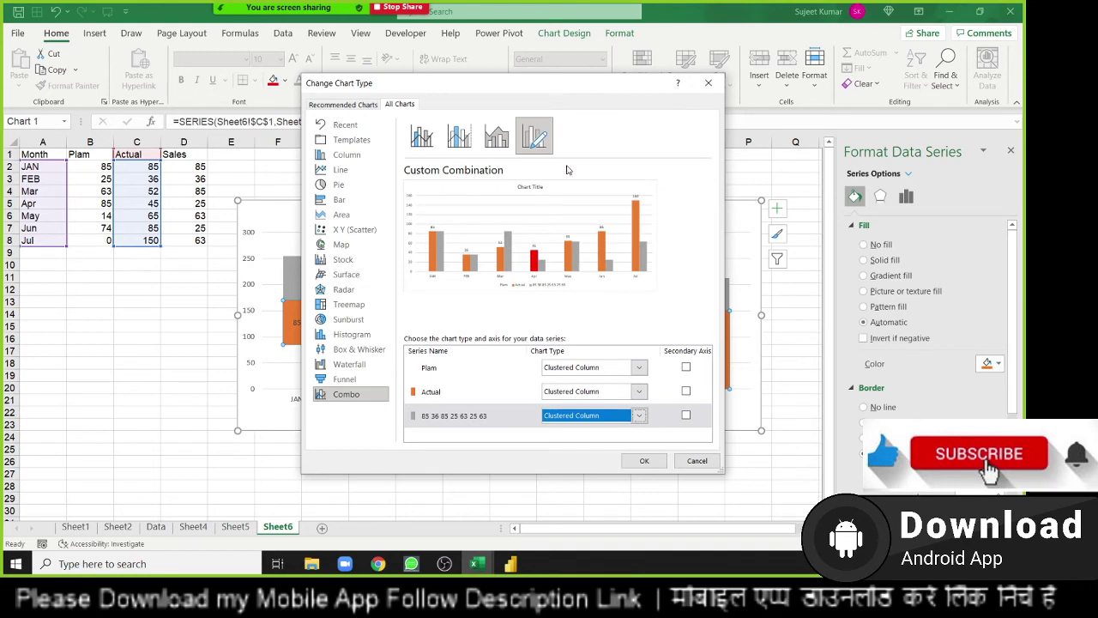
click(653, 464)
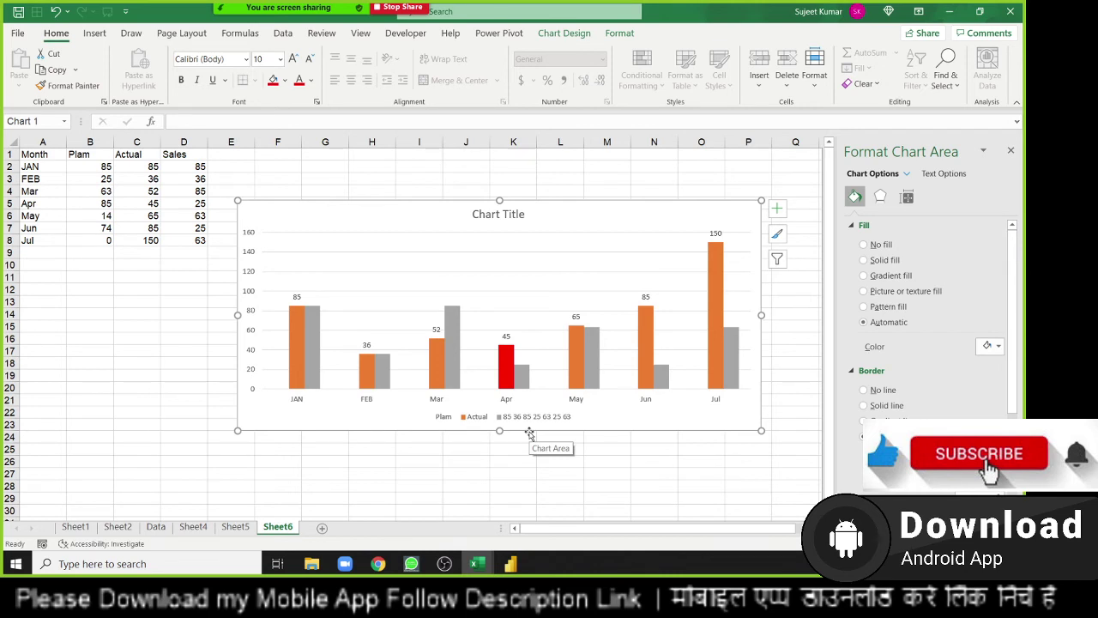
drag(87, 156, 179, 240)
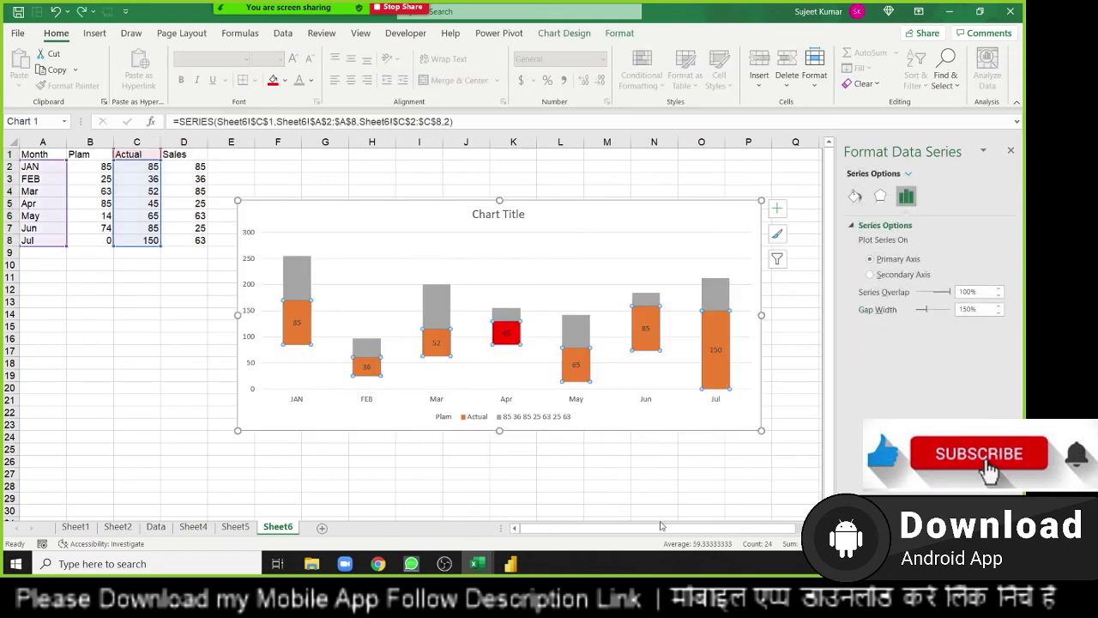
- Stop screen sharing and make the other participant the meeting host
click(236, 153)
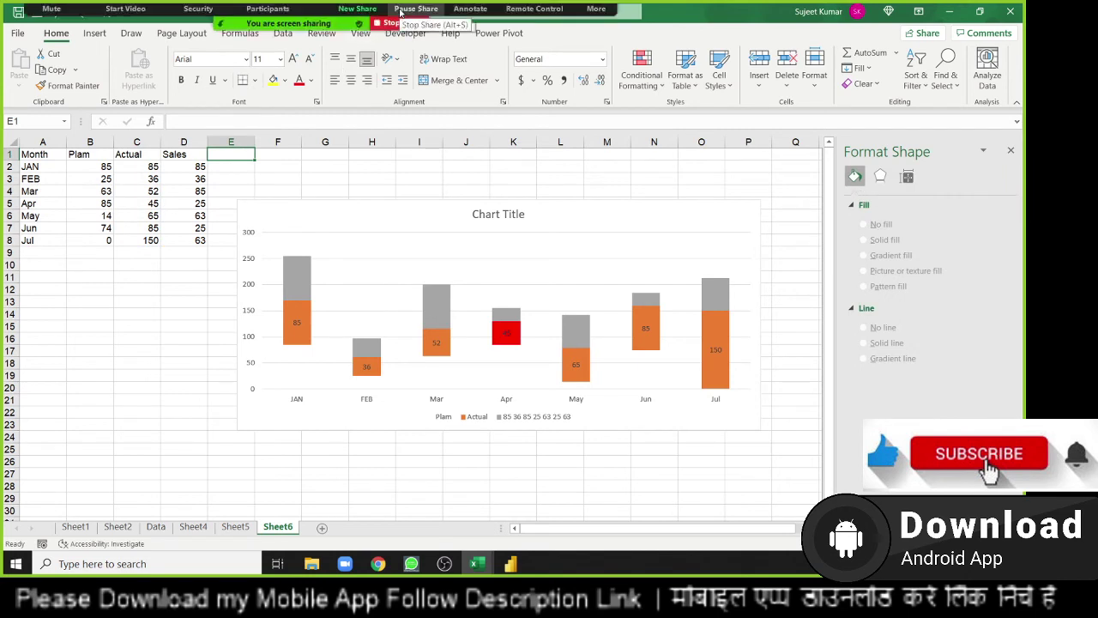
click(396, 42)
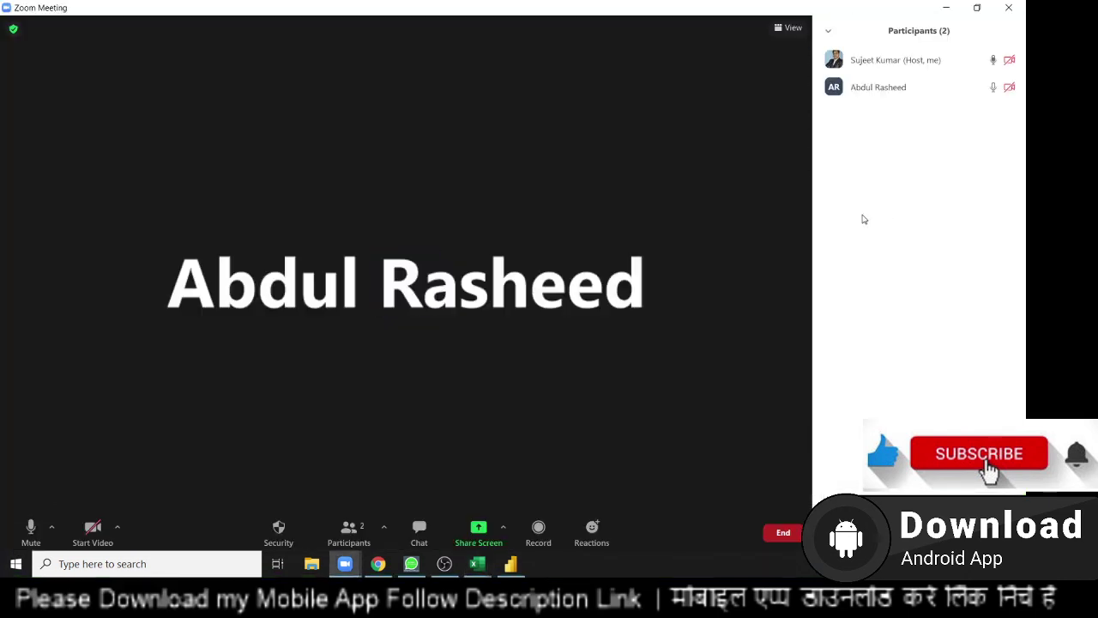
click(1013, 91)
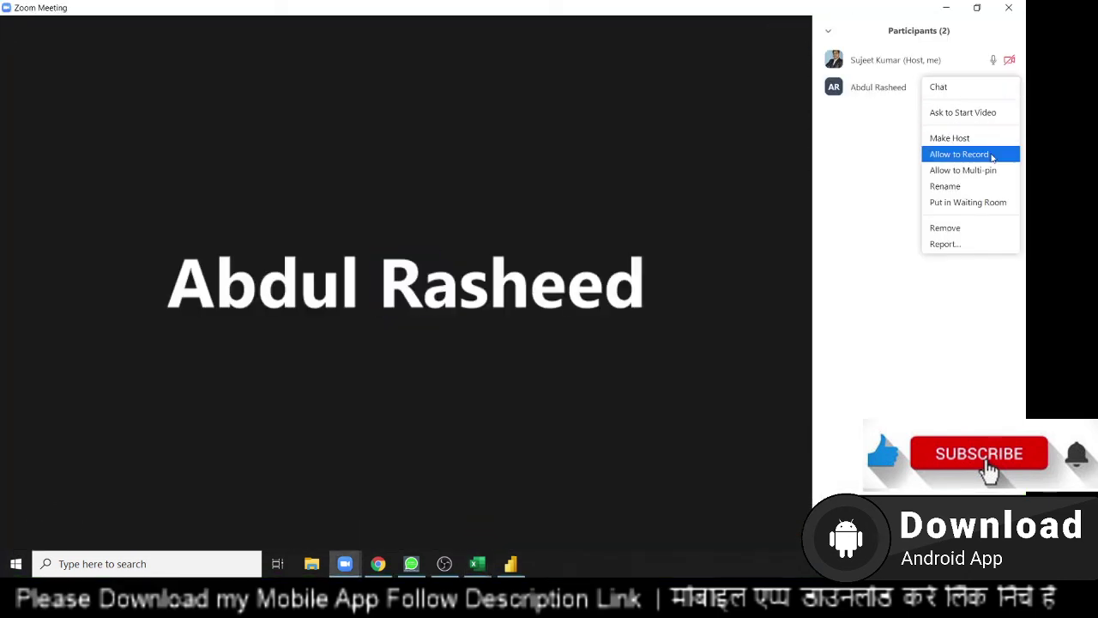
click(983, 147)
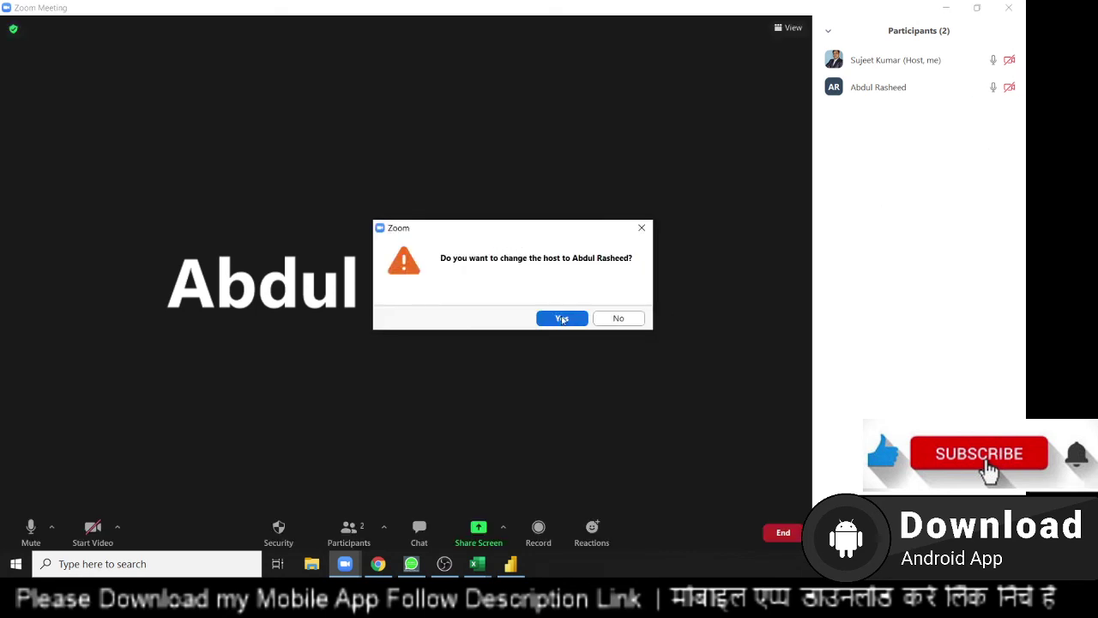
click(562, 318)
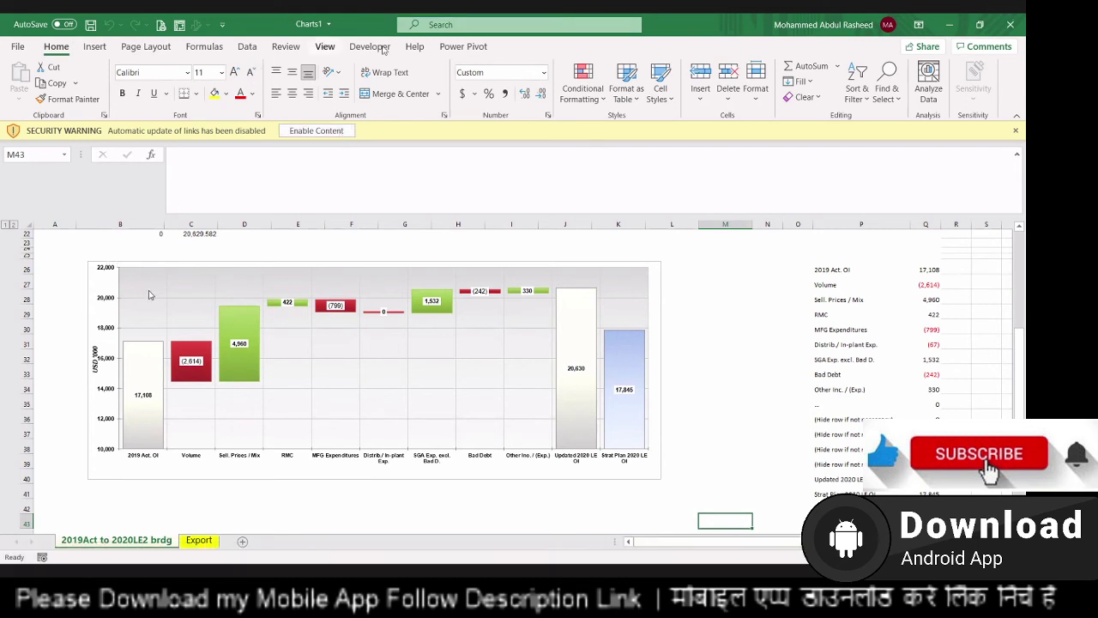
- Jump to the top of the sheet, inspect C8's Amount formula, then select the bridge chart
key(ctrl+Up)
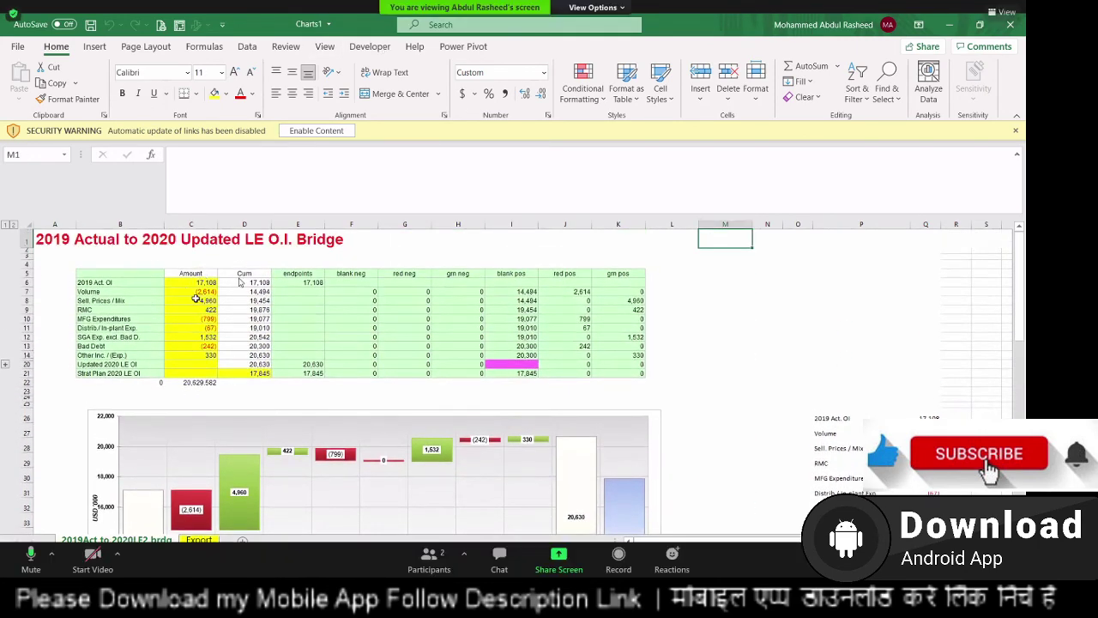
click(197, 298)
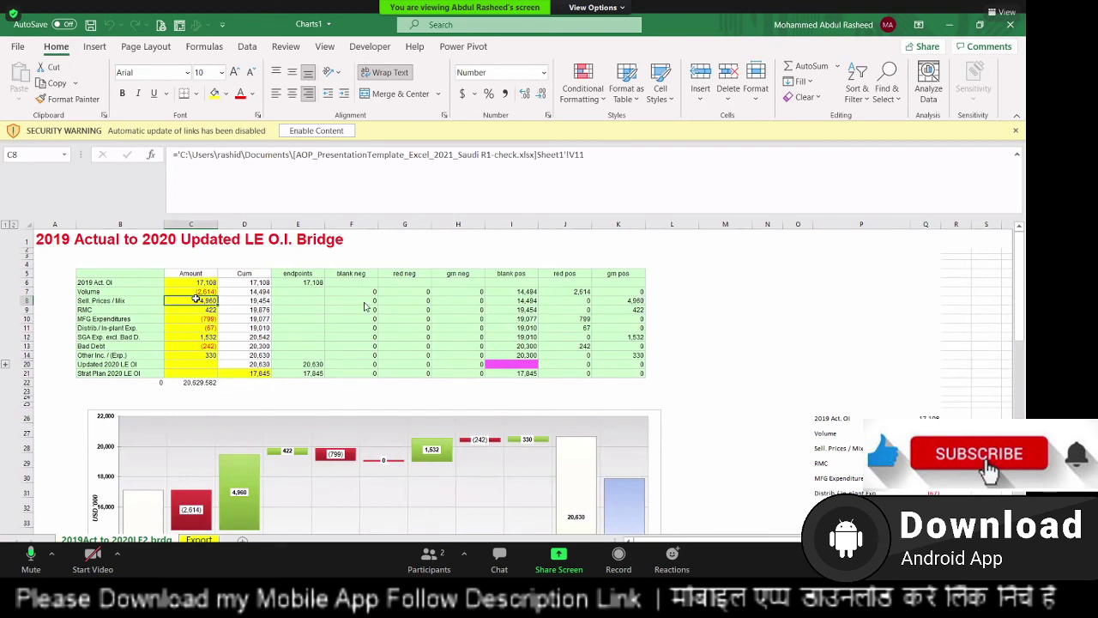
key(Up)
key(Up)
key(Up)
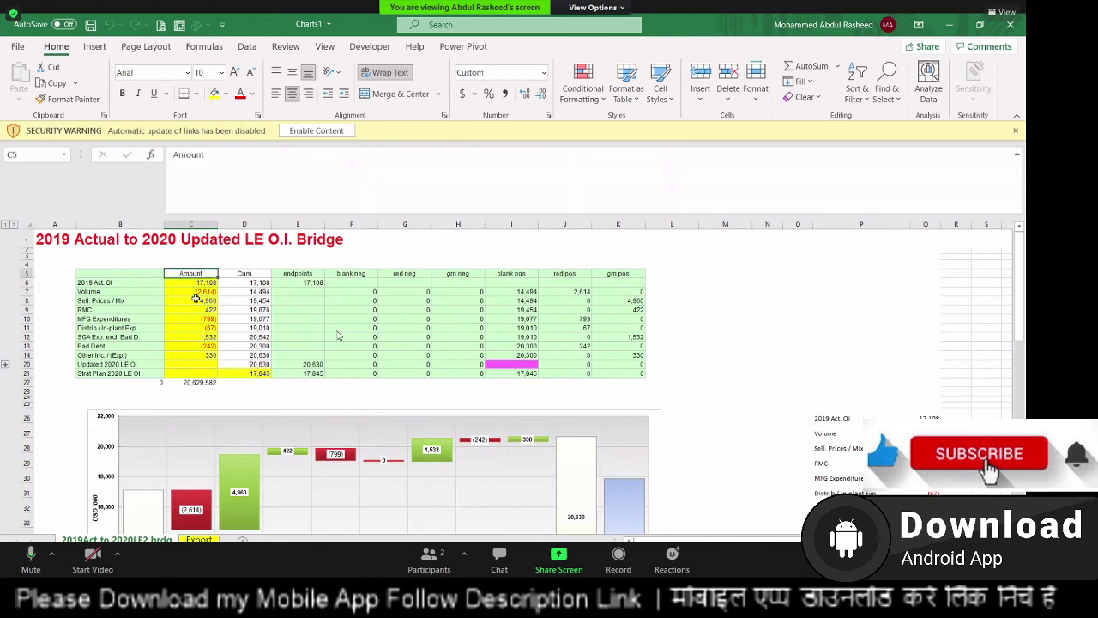
key(Down)
click(198, 446)
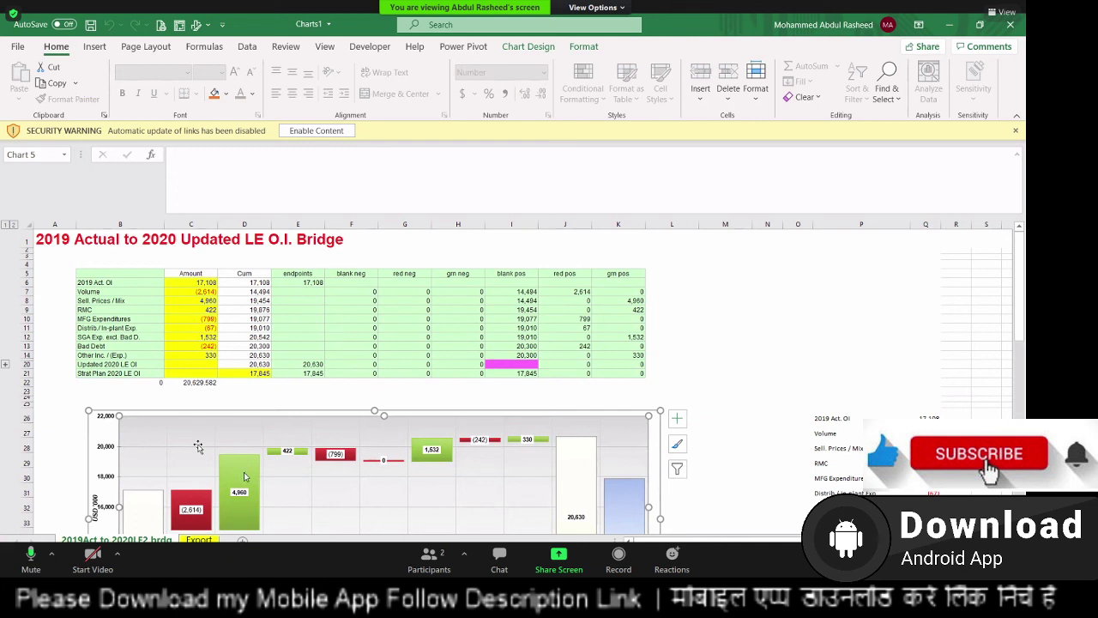
right_click(203, 450)
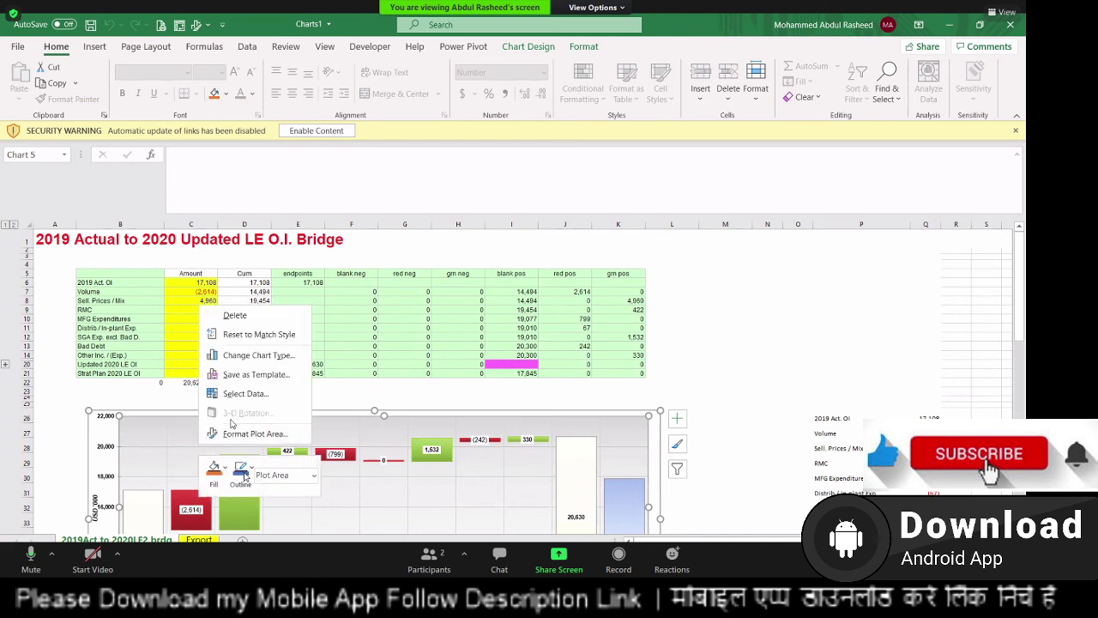
click(261, 358)
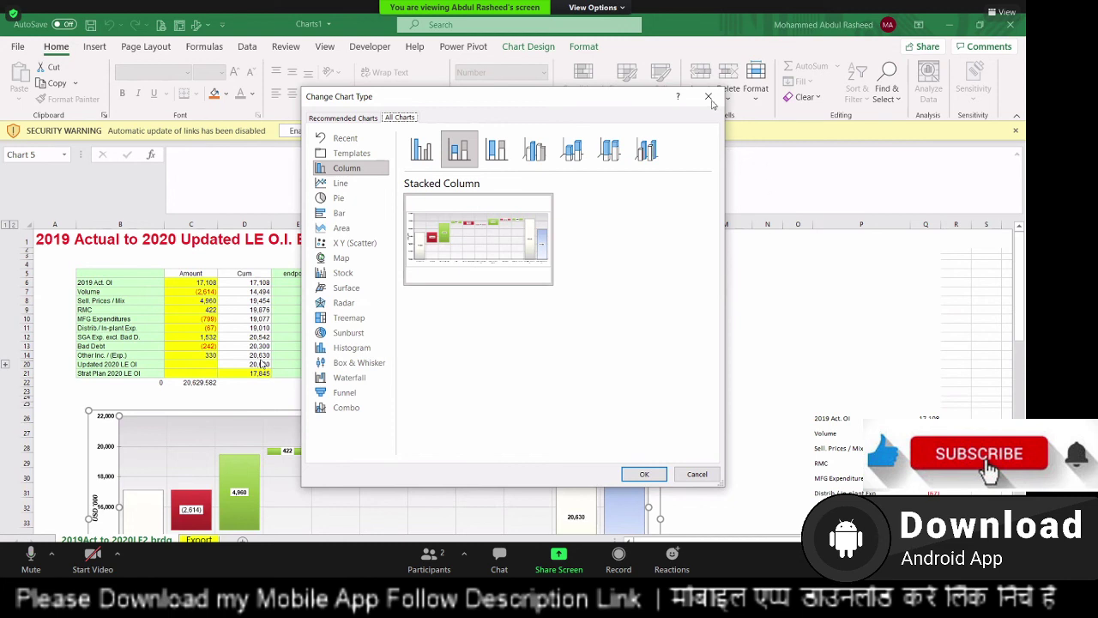
mouse_move(402, 282)
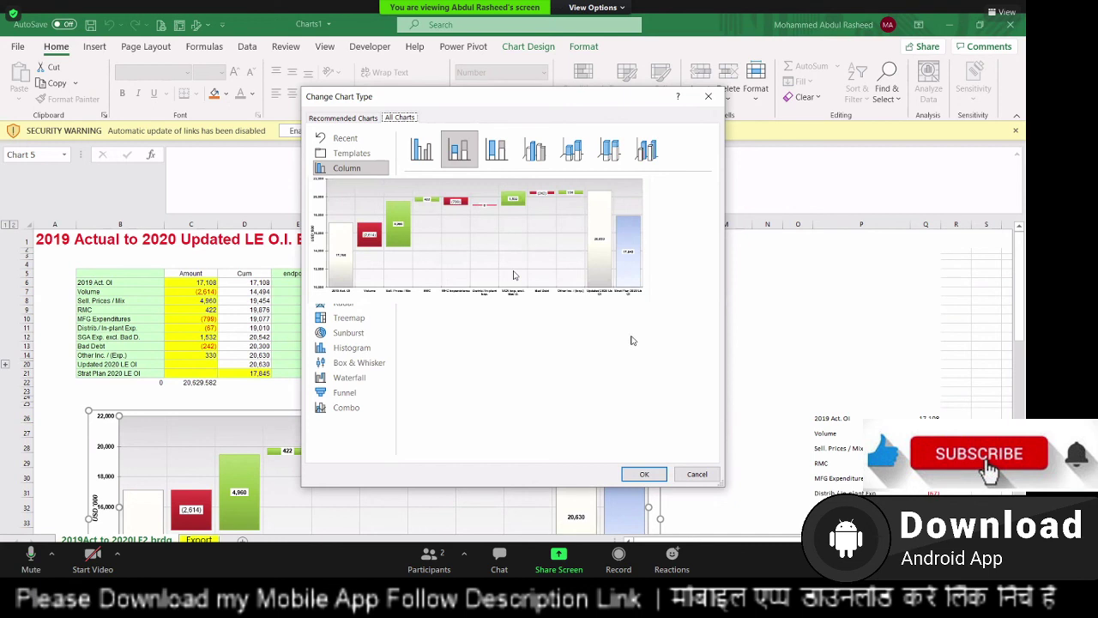
key(Escape)
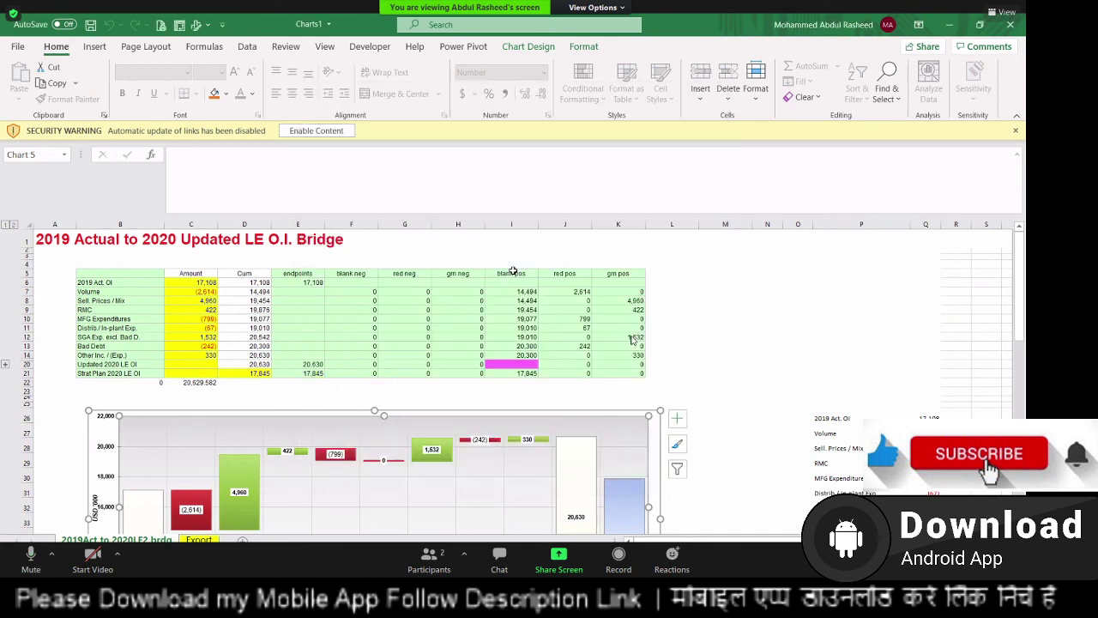